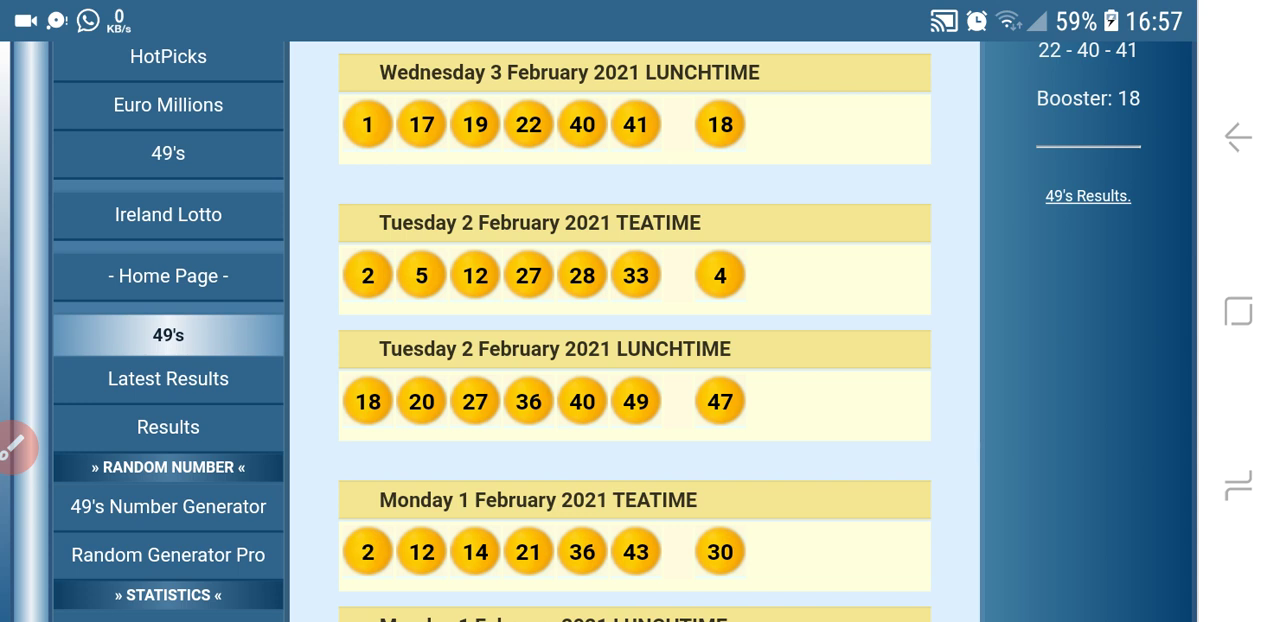
Start annotating over the 49's February 2021 results page.
click(15, 447)
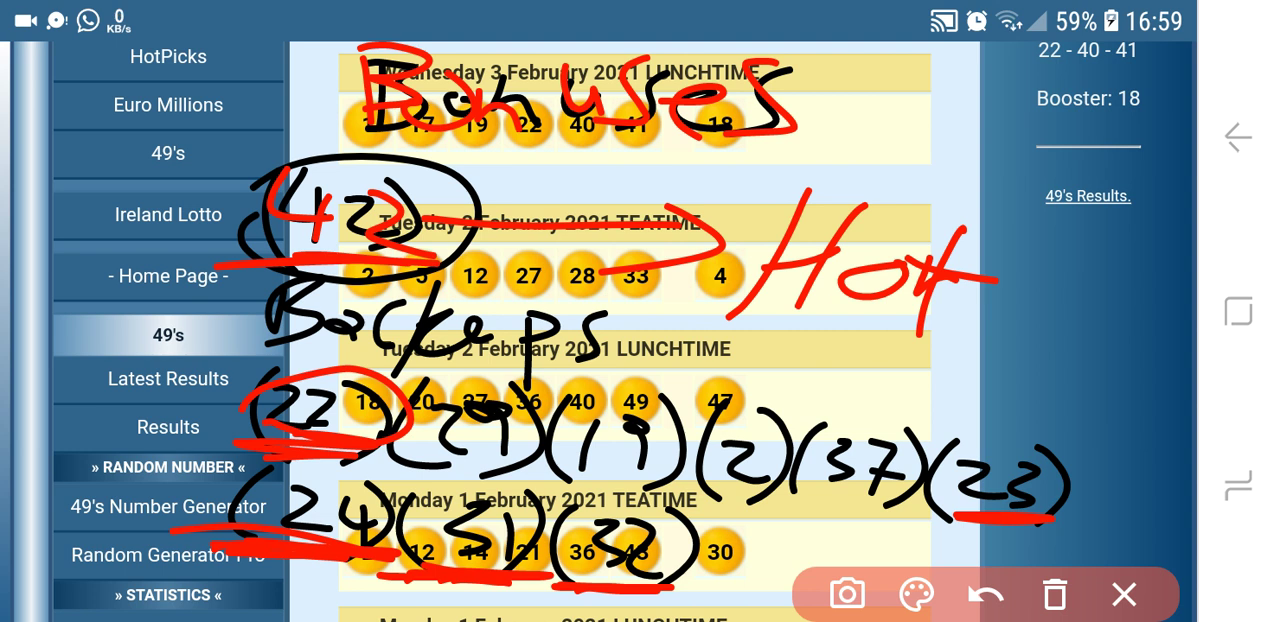
Erase all the previous handwritten annotations from the results page.
click(1055, 594)
Draw a red line across the page, redrawing it after one undo.
drag(2, 214, 1195, 186)
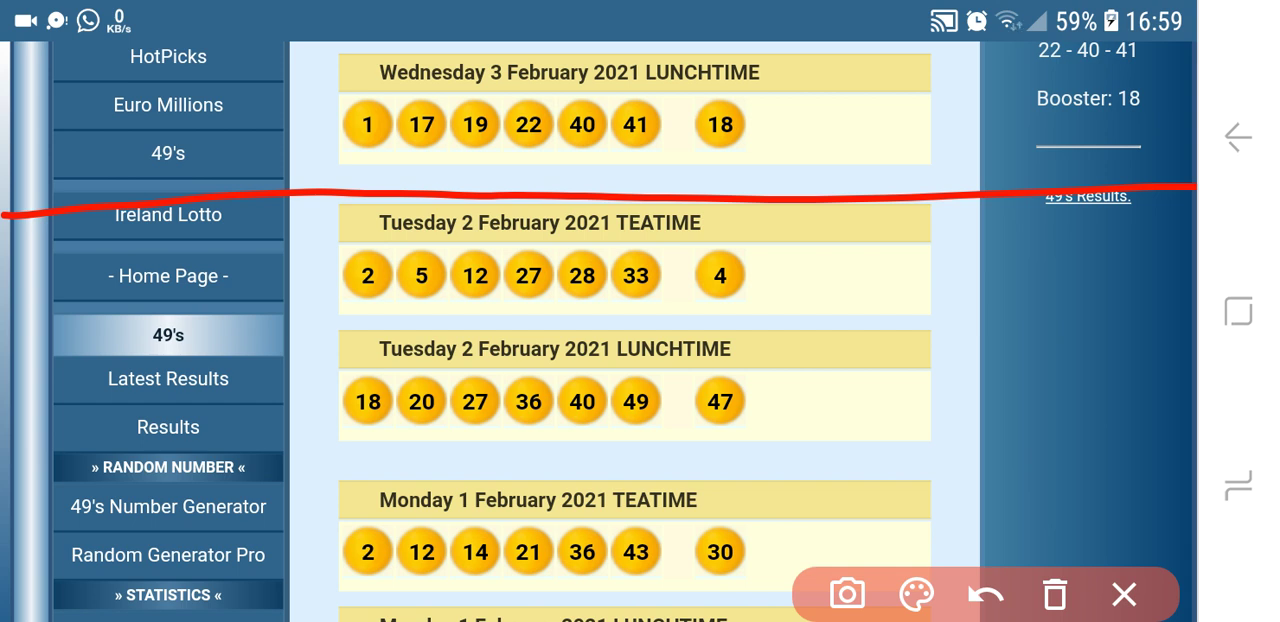
click(916, 594)
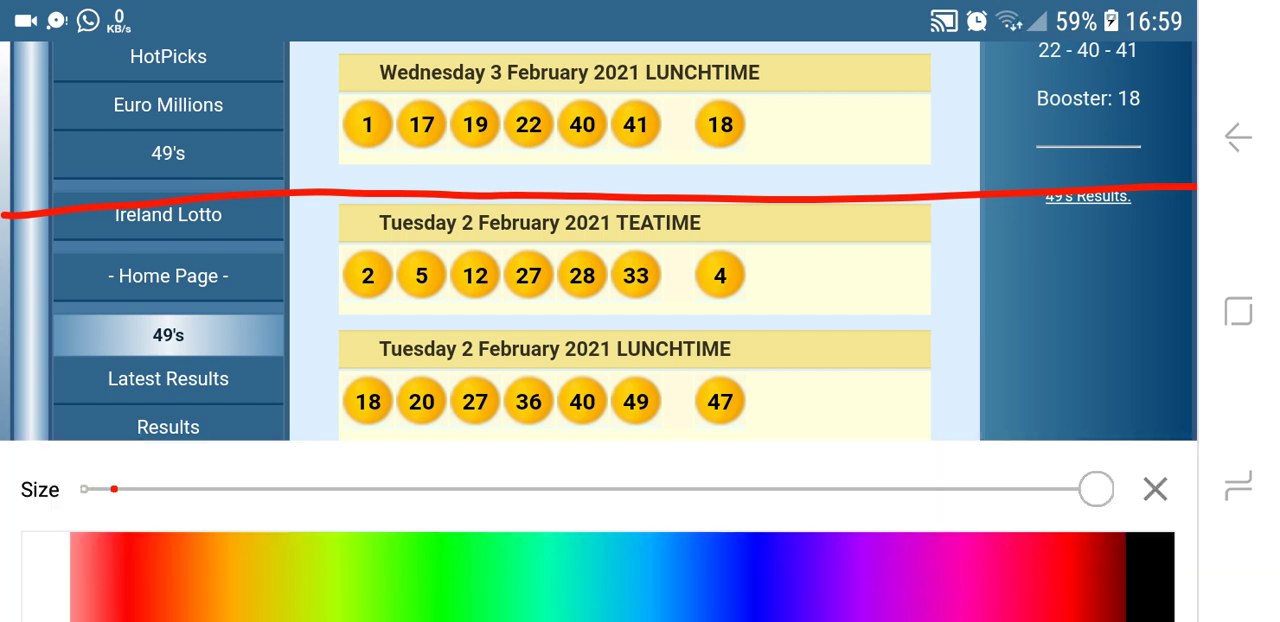
click(1155, 489)
click(985, 594)
drag(10, 193, 1155, 188)
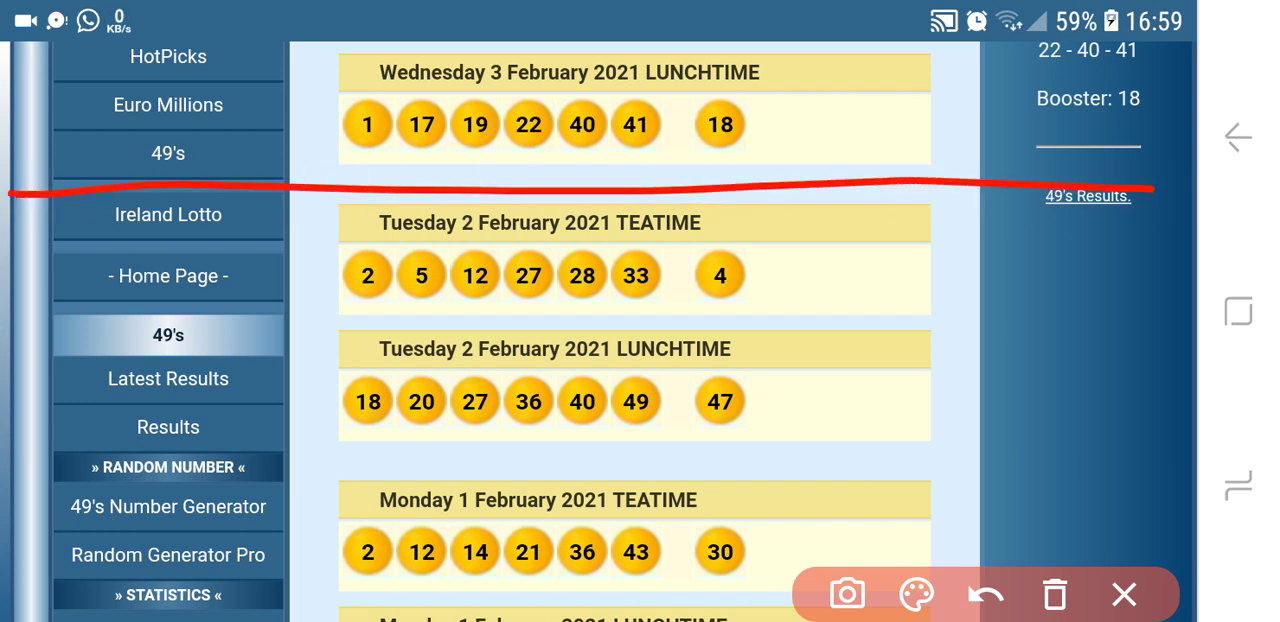
Handwrite 13, 15, 16, 23, 24 and 29 above the red line.
mouse_move(38, 95)
mouse_down()
mouse_move(38, 146)
mouse_move(77, 123)
mouse_move(58, 148)
mouse_up()
drag(95, 125, 89, 148)
drag(118, 95, 116, 148)
drag(157, 103, 120, 148)
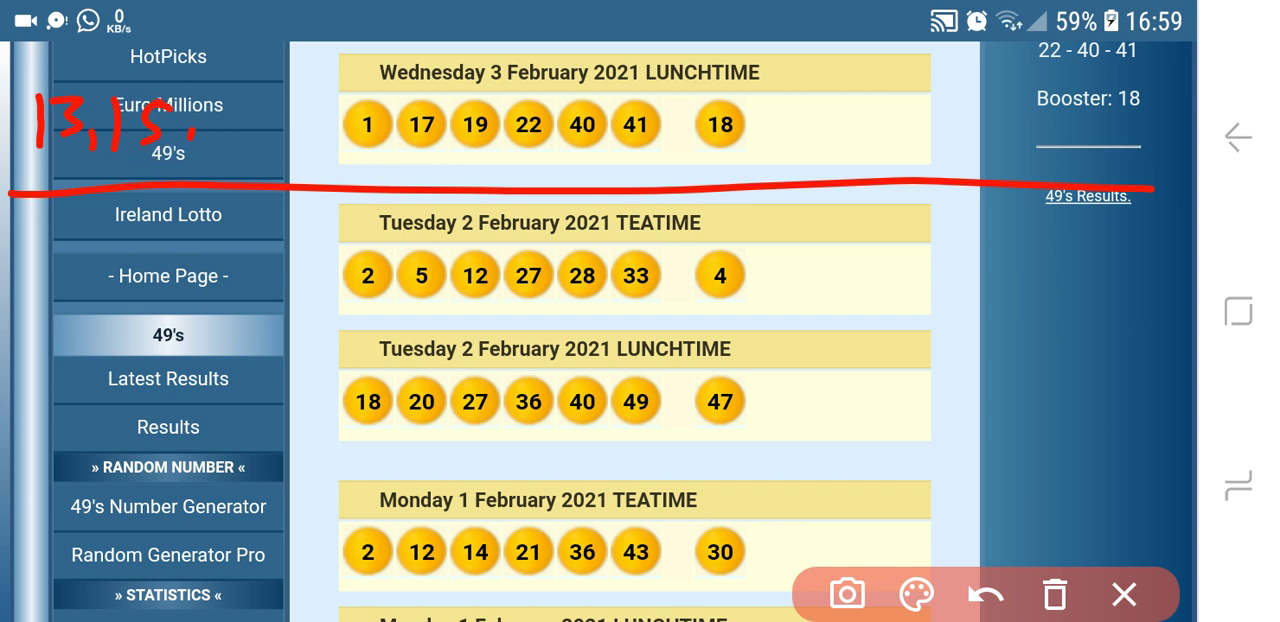
drag(221, 100, 208, 150)
drag(261, 118, 266, 146)
click(292, 148)
mouse_move(298, 110)
mouse_down()
mouse_move(335, 152)
mouse_move(382, 166)
mouse_up()
drag(402, 118, 440, 146)
mouse_move(455, 112)
mouse_down()
mouse_move(489, 137)
mouse_move(473, 162)
mouse_move(495, 178)
mouse_up()
drag(518, 130, 620, 188)
mouse_move(600, 108)
mouse_down()
mouse_move(596, 168)
mouse_move(640, 152)
mouse_move(684, 172)
mouse_up()
Continue the row with 31, 32, 34, 35 and 37, then write 48 above it.
drag(724, 155, 719, 177)
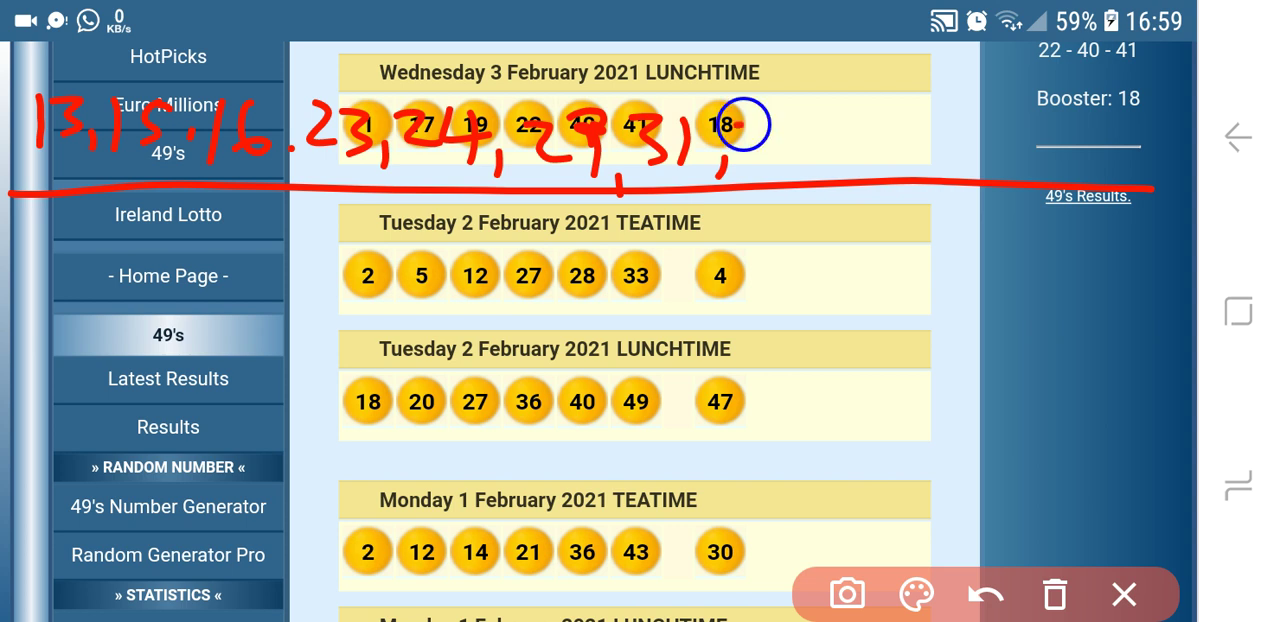
drag(735, 128, 722, 174)
drag(772, 134, 824, 173)
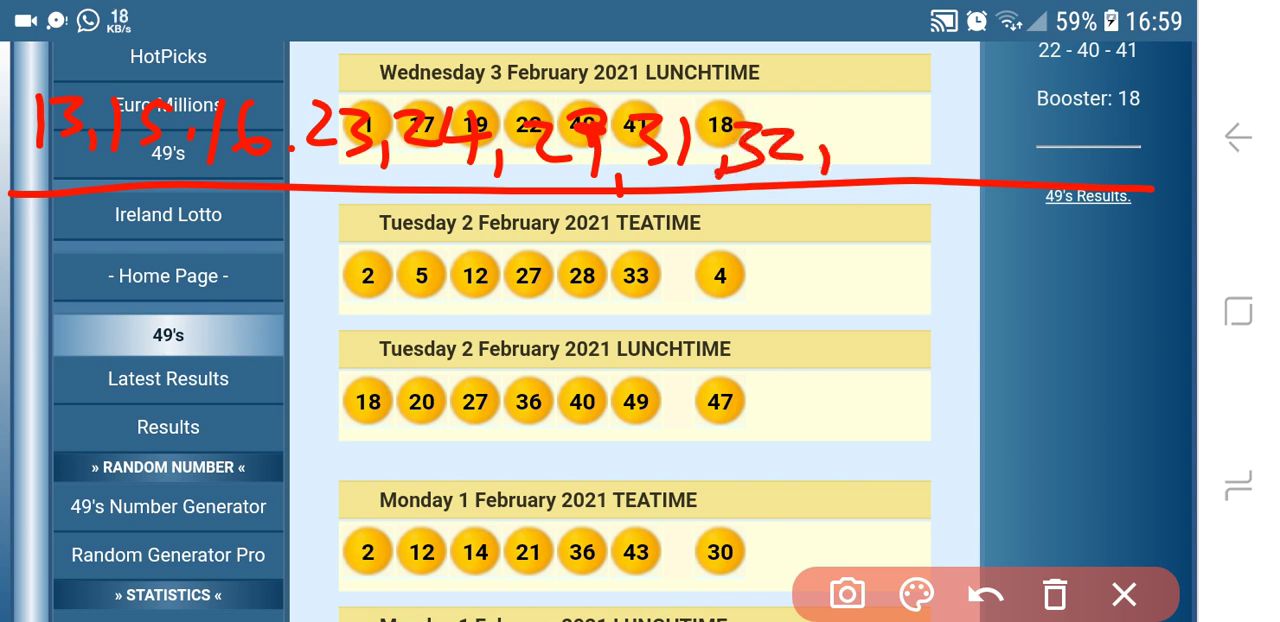
drag(836, 122, 840, 166)
drag(884, 118, 918, 150)
mouse_move(912, 120)
mouse_down()
mouse_move(914, 166)
mouse_move(950, 174)
mouse_up()
drag(946, 96, 952, 160)
mouse_move(1005, 120)
mouse_down()
mouse_move(1020, 143)
mouse_move(1032, 115)
mouse_move(1024, 157)
mouse_up()
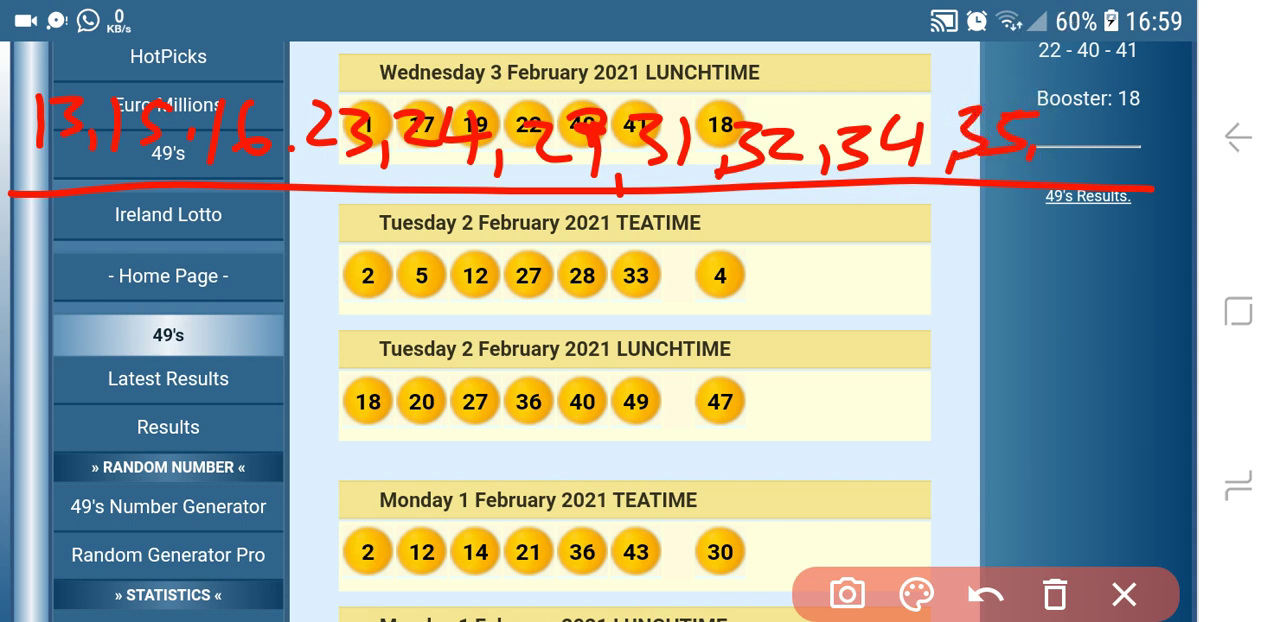
drag(1068, 102, 1072, 175)
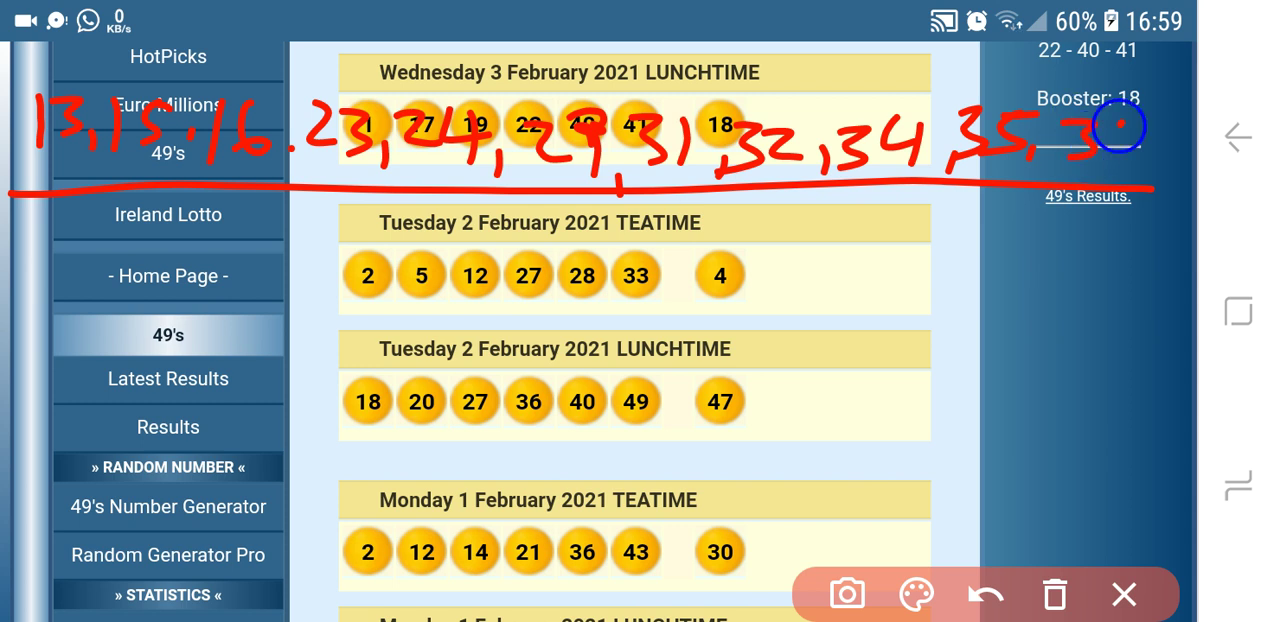
mouse_move(1100, 128)
mouse_down()
mouse_move(1130, 175)
mouse_move(1158, 150)
mouse_up()
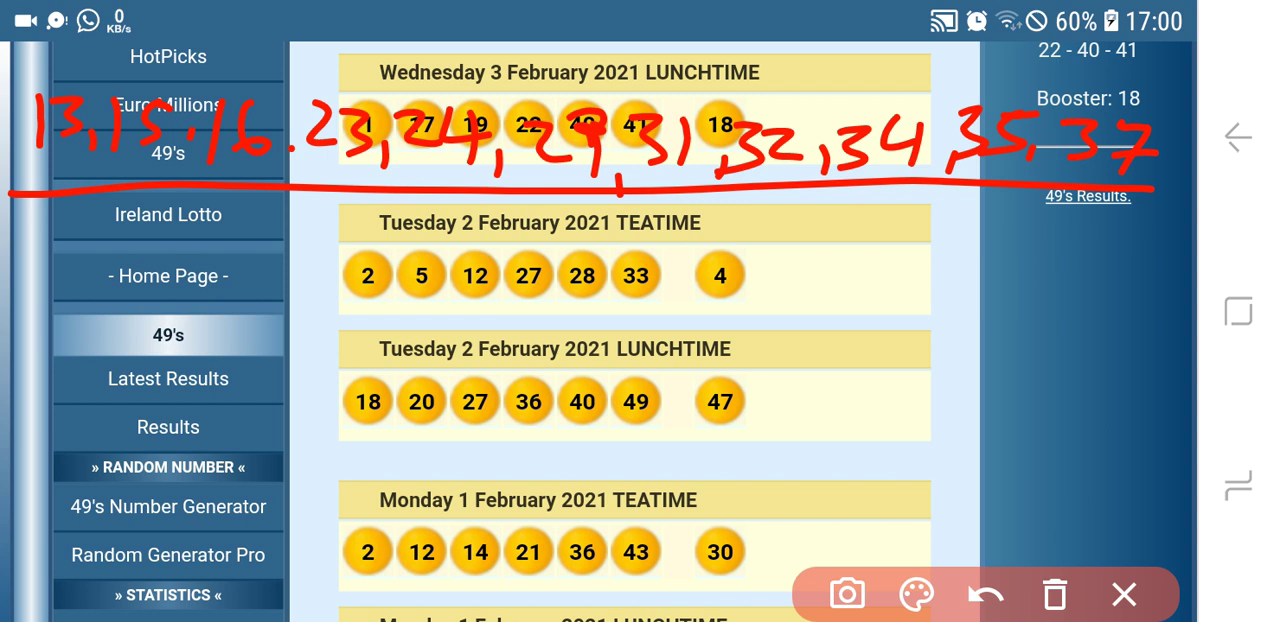
mouse_move(258, 46)
mouse_down()
mouse_move(280, 78)
mouse_move(264, 90)
mouse_up()
drag(318, 46, 266, 106)
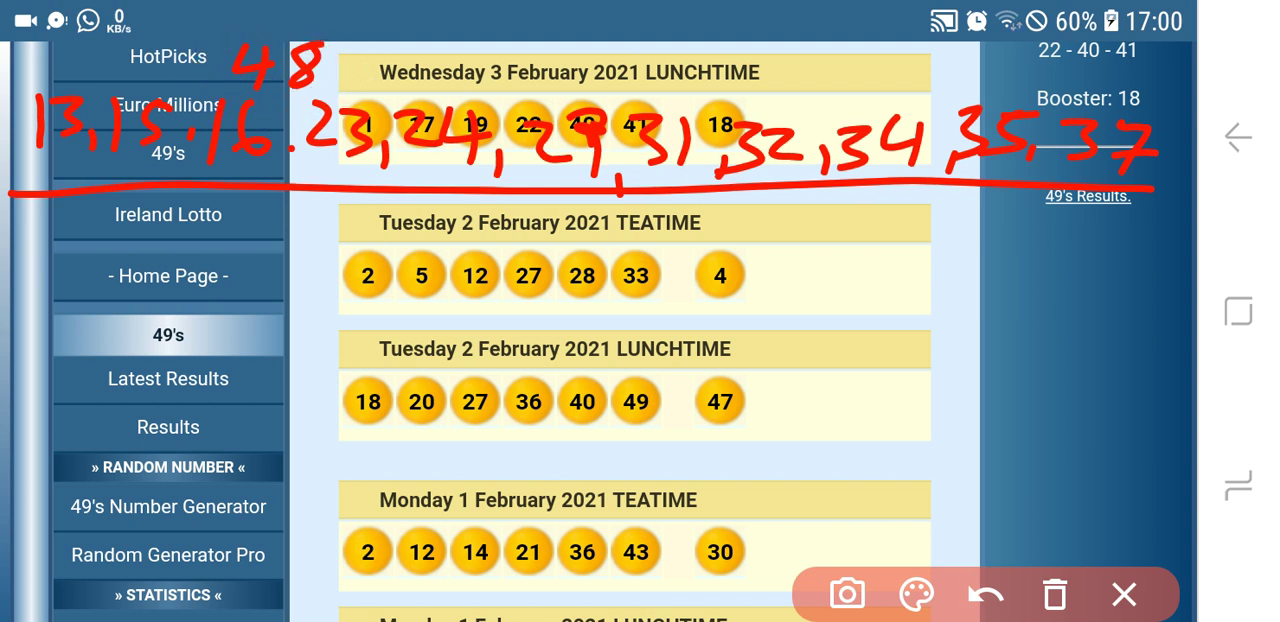
Circle 16, 15, 23, 37, 34, 29 and 31 in the red number row.
drag(282, 124, 204, 120)
drag(153, 76, 182, 153)
drag(330, 80, 309, 137)
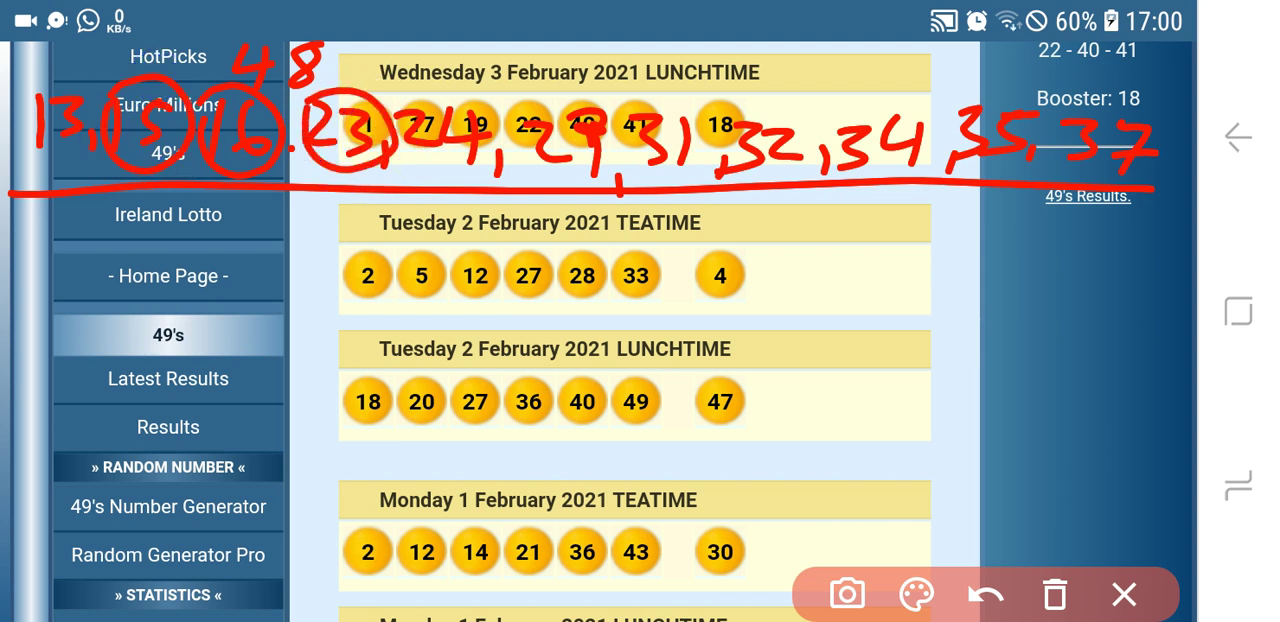
drag(1110, 100, 1068, 125)
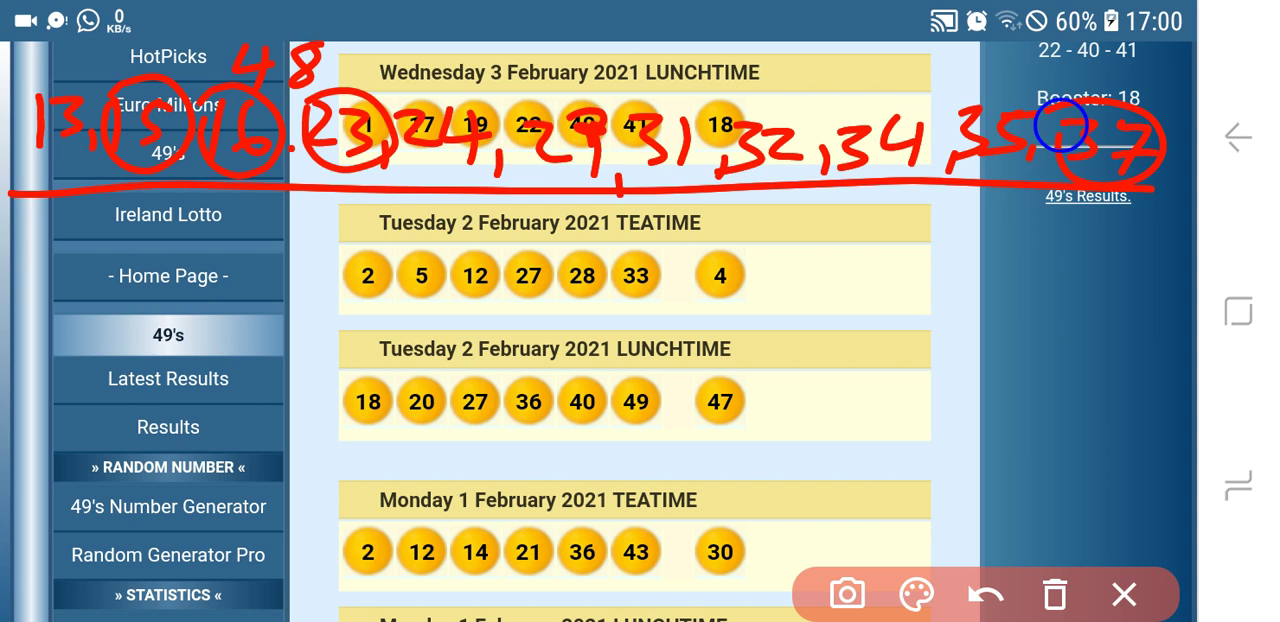
drag(880, 100, 845, 125)
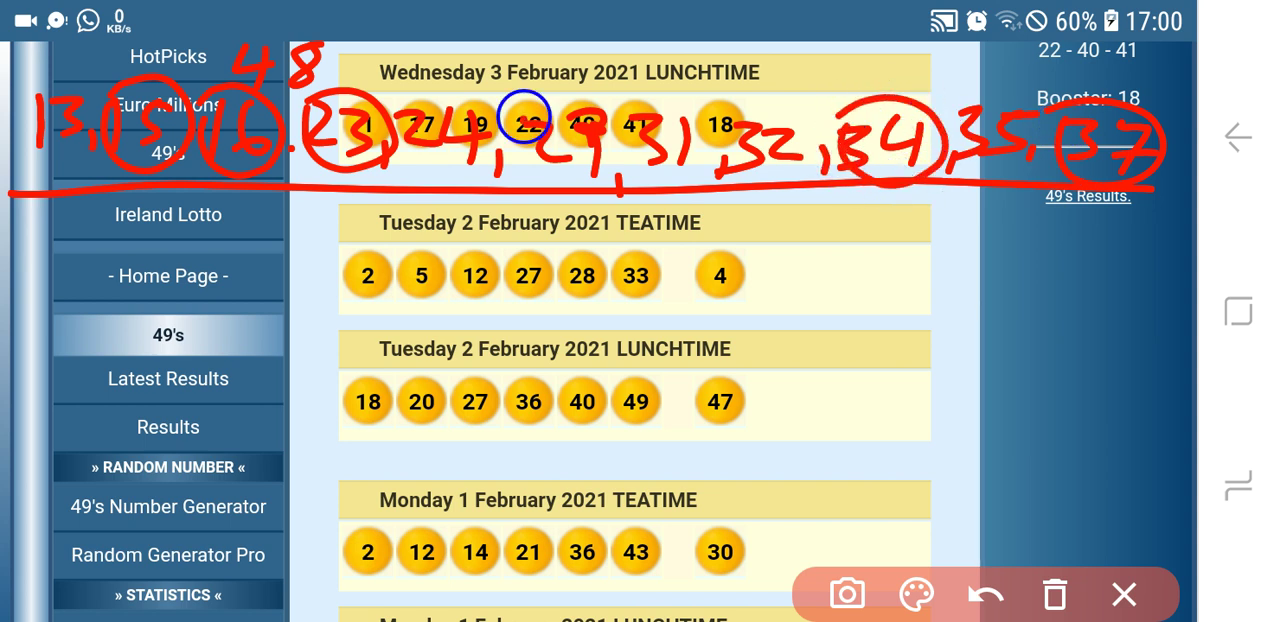
drag(525, 118, 585, 185)
drag(660, 82, 651, 114)
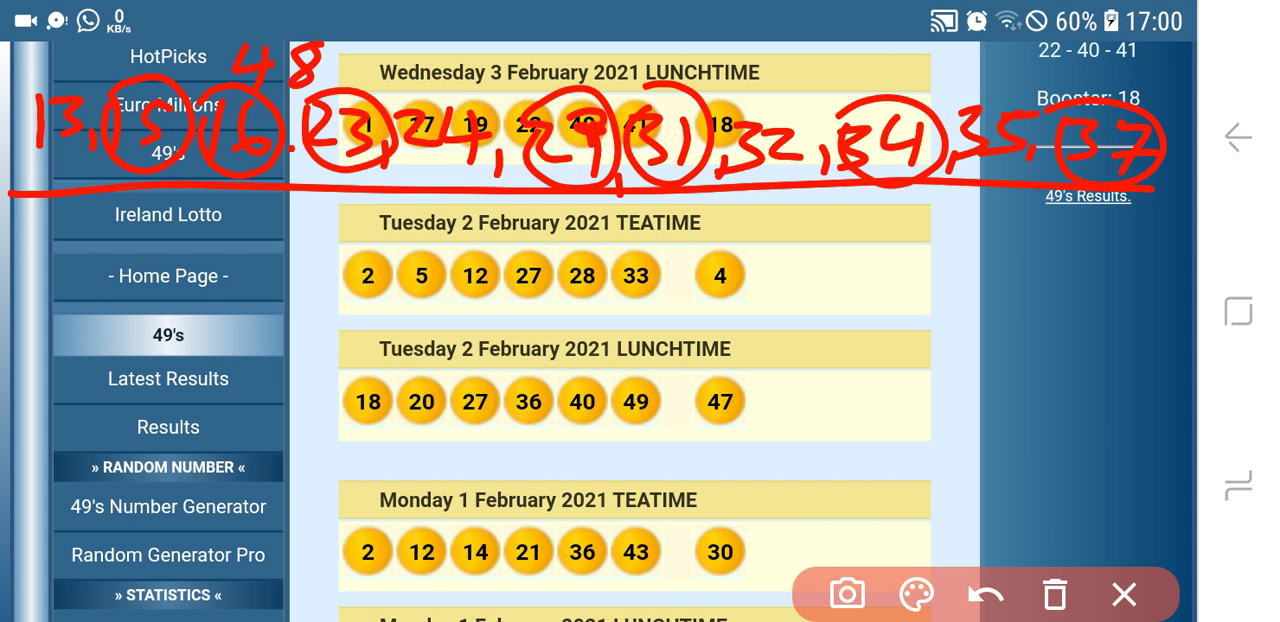
Draw four vertical red dividers down the page and begin writing 2 below the line.
drag(235, 210, 229, 590)
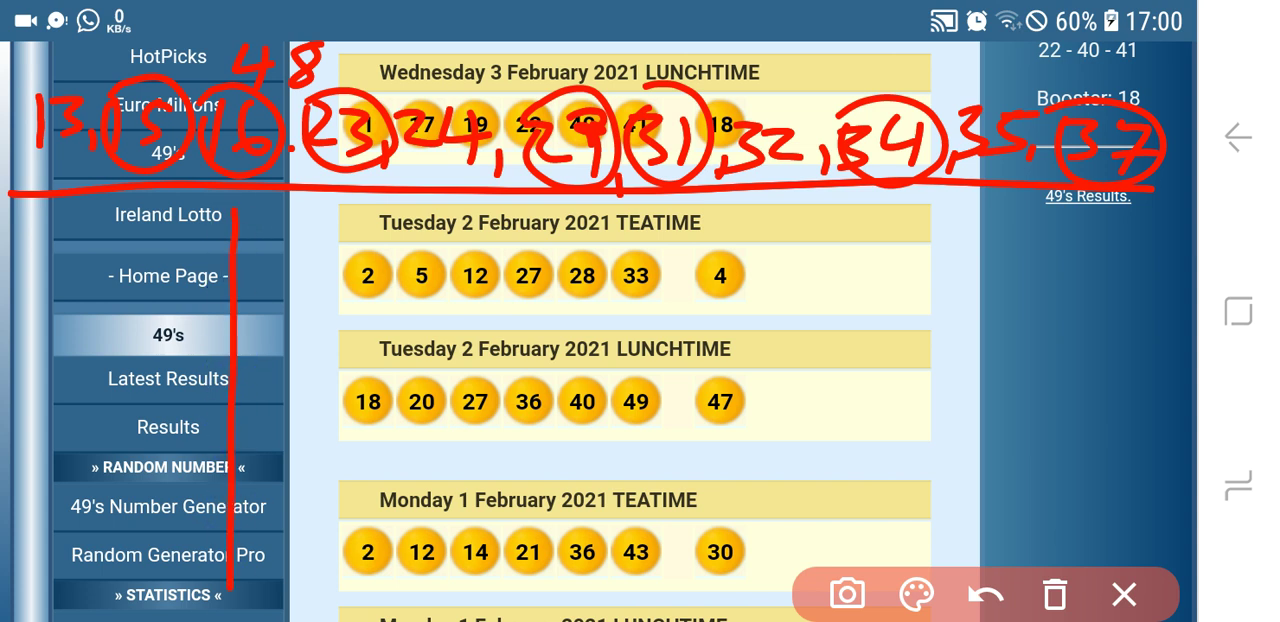
drag(482, 218, 462, 602)
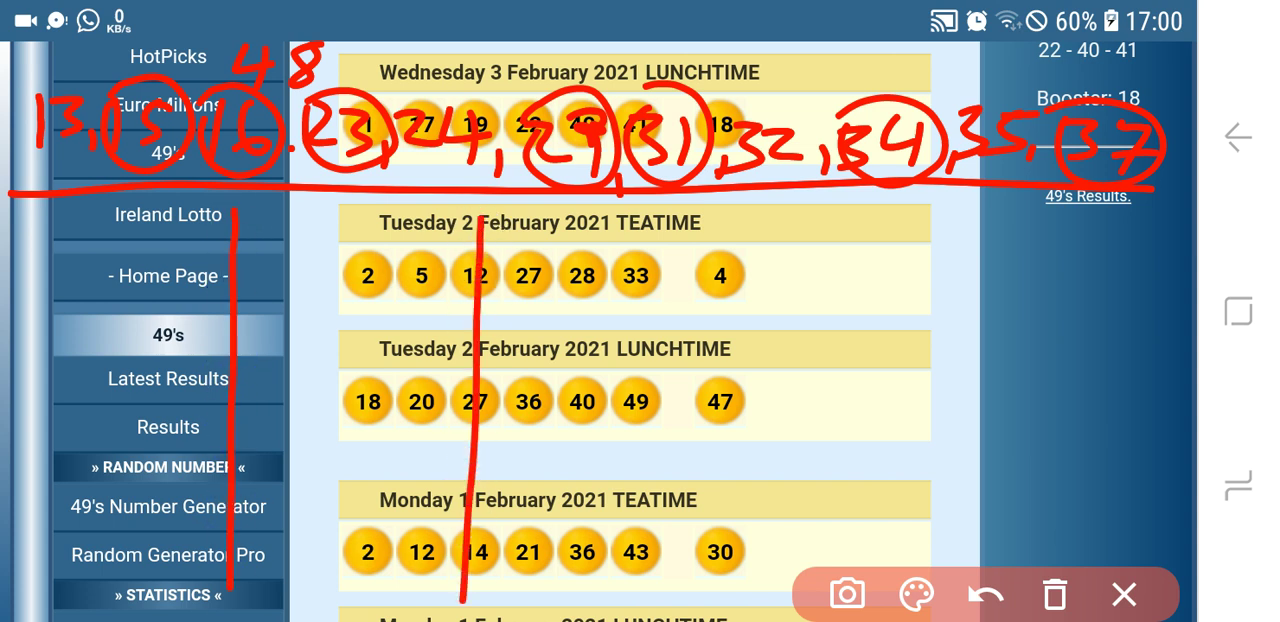
drag(703, 212, 697, 612)
mouse_move(937, 197)
mouse_down()
mouse_move(943, 350)
mouse_move(926, 588)
mouse_up()
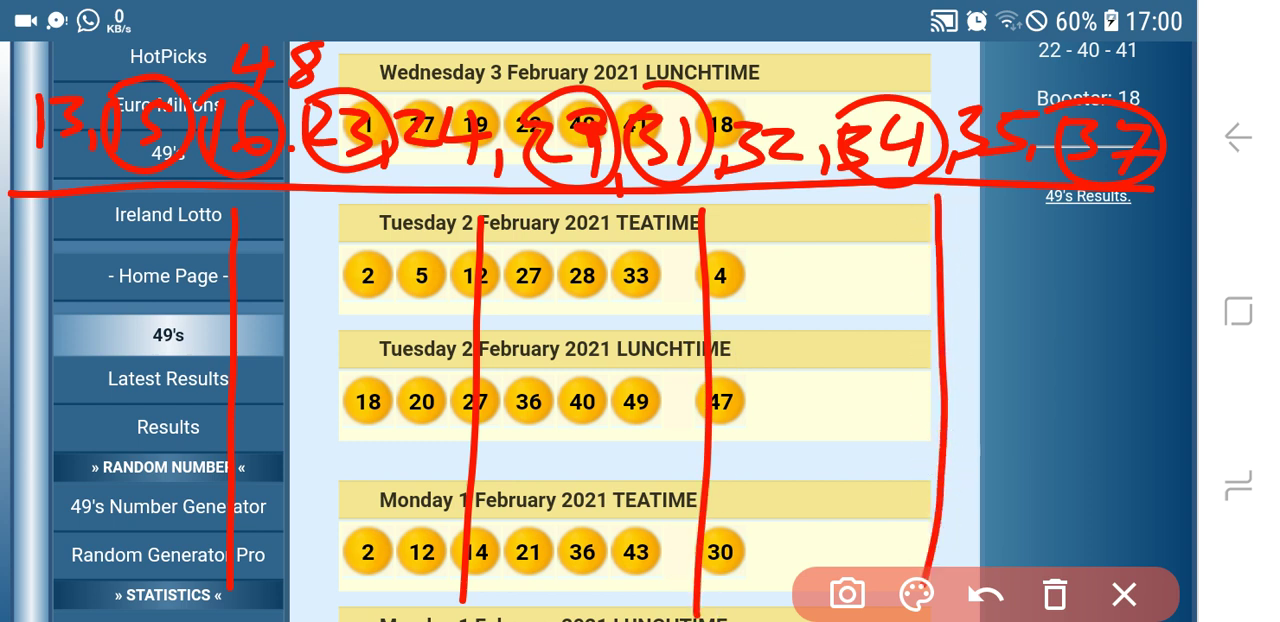
drag(30, 228, 80, 252)
mouse_move(102, 243)
mouse_down()
mouse_move(98, 255)
mouse_move(131, 227)
mouse_up()
Write the left-column pairs 2,6, 23,31 and 15,16, removing a stray dash.
click(985, 594)
mouse_move(158, 216)
mouse_down()
mouse_move(160, 251)
mouse_move(138, 238)
mouse_up()
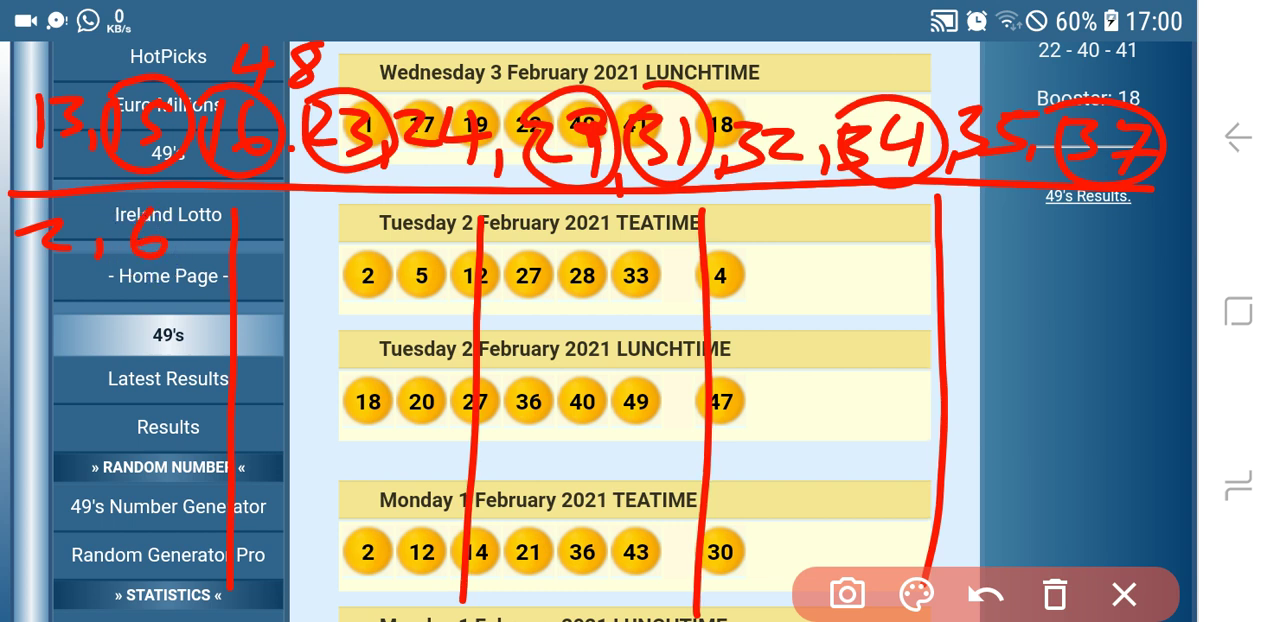
drag(30, 292, 116, 332)
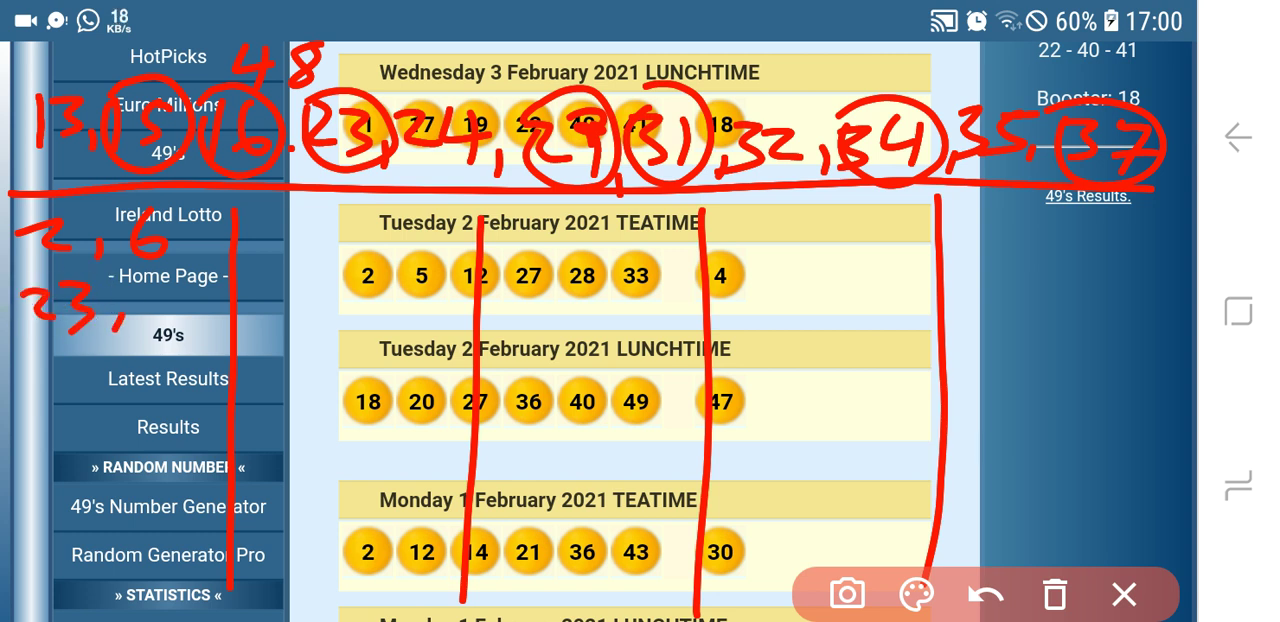
drag(138, 262, 142, 318)
drag(200, 258, 196, 330)
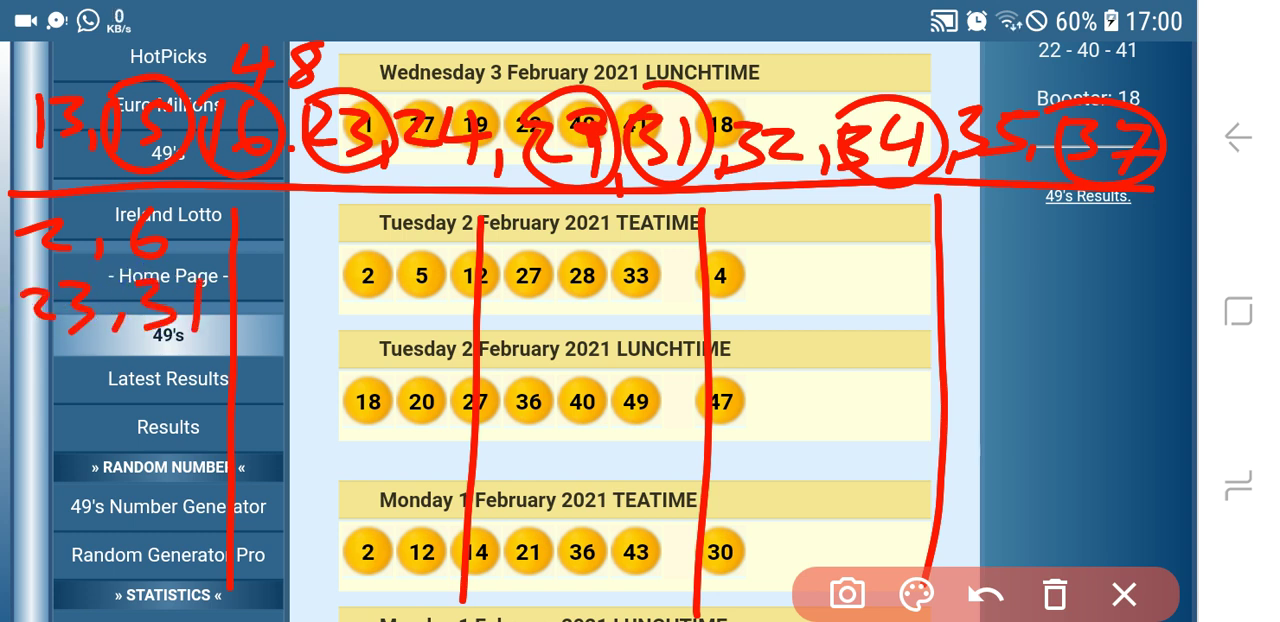
drag(53, 372, 54, 410)
mouse_move(100, 360)
mouse_down()
mouse_move(66, 404)
mouse_move(134, 428)
mouse_up()
drag(160, 376, 158, 412)
drag(202, 372, 188, 396)
Add the pairs 15,29 and 15,31 to the left column.
drag(58, 425, 60, 488)
drag(125, 448, 68, 492)
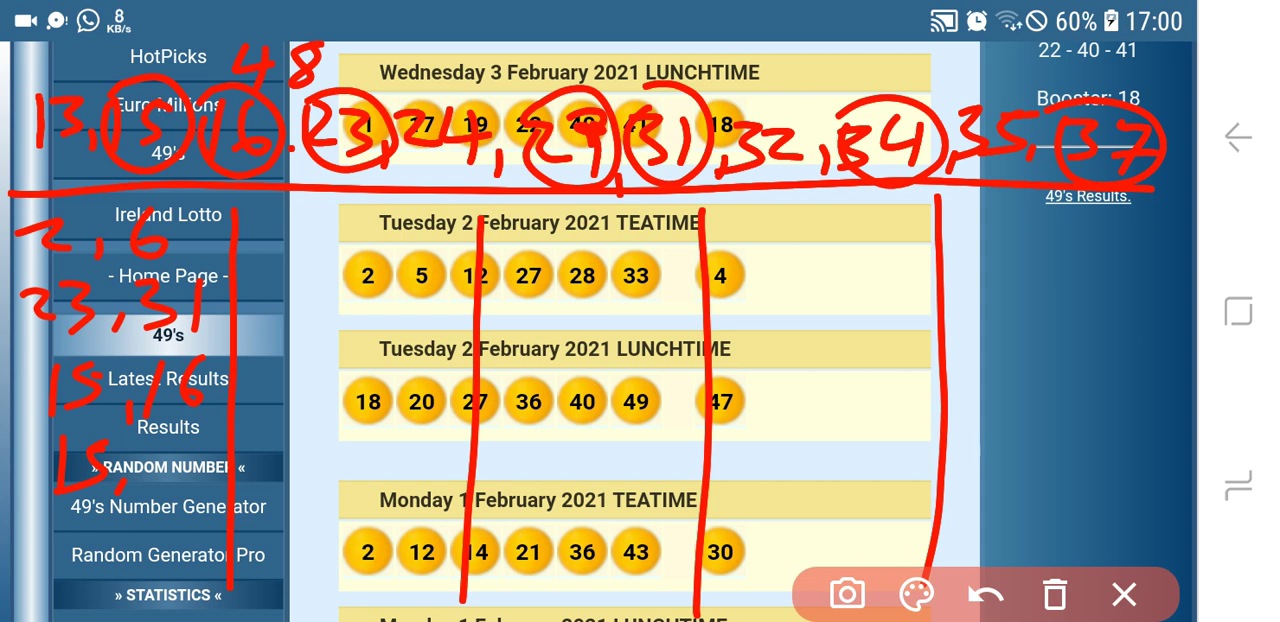
drag(136, 465, 172, 495)
drag(225, 460, 210, 500)
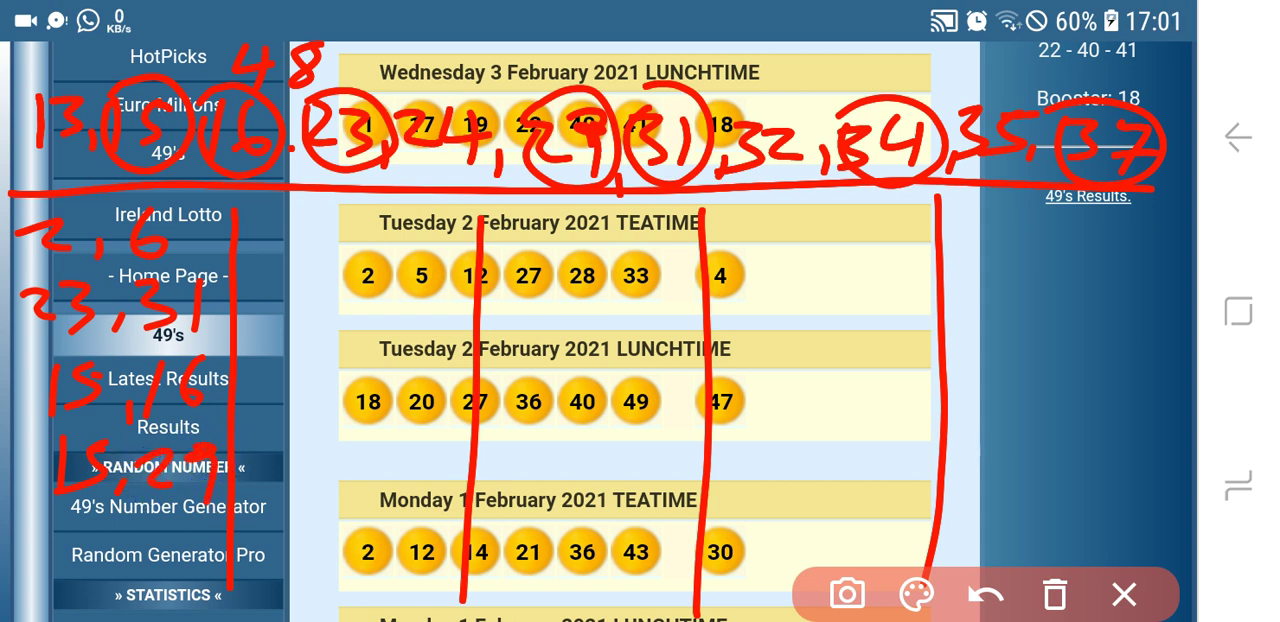
drag(72, 502, 62, 572)
drag(122, 505, 82, 570)
drag(148, 528, 152, 570)
drag(204, 532, 203, 574)
Start a second column with the pairs 15,37 and 29,31.
drag(267, 228, 269, 270)
mouse_move(322, 228)
mouse_down()
mouse_move(296, 268)
mouse_move(348, 280)
mouse_up()
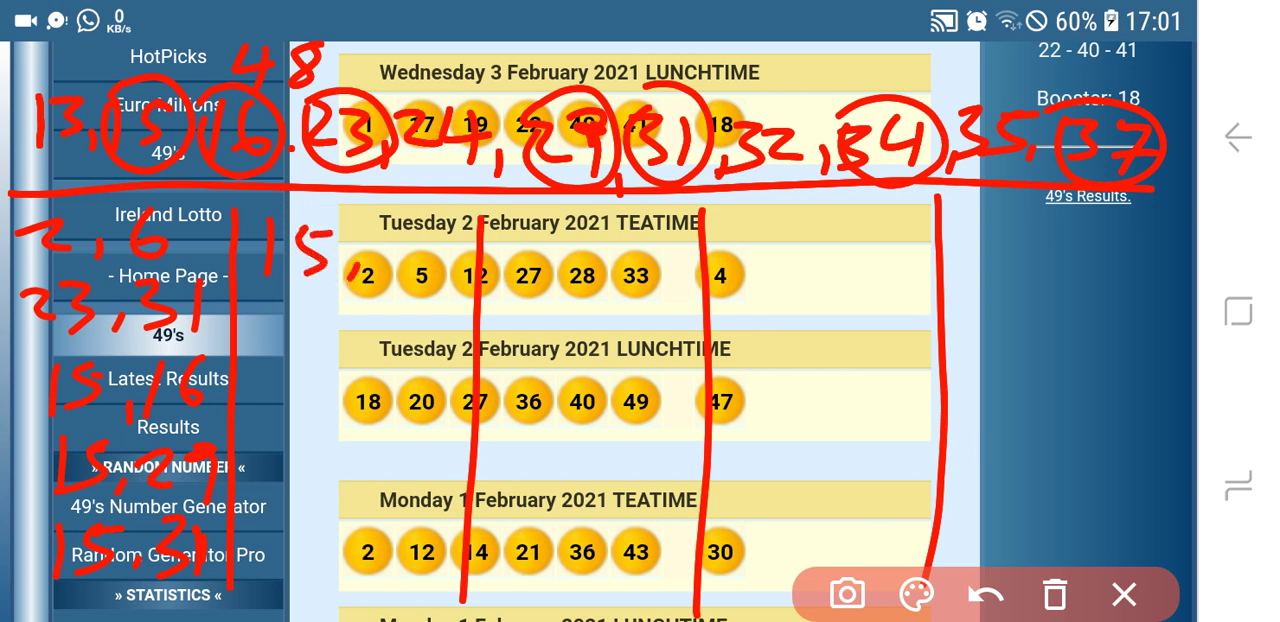
drag(368, 228, 372, 282)
mouse_move(405, 230)
mouse_down()
mouse_move(420, 288)
mouse_move(379, 272)
mouse_up()
drag(282, 318, 364, 366)
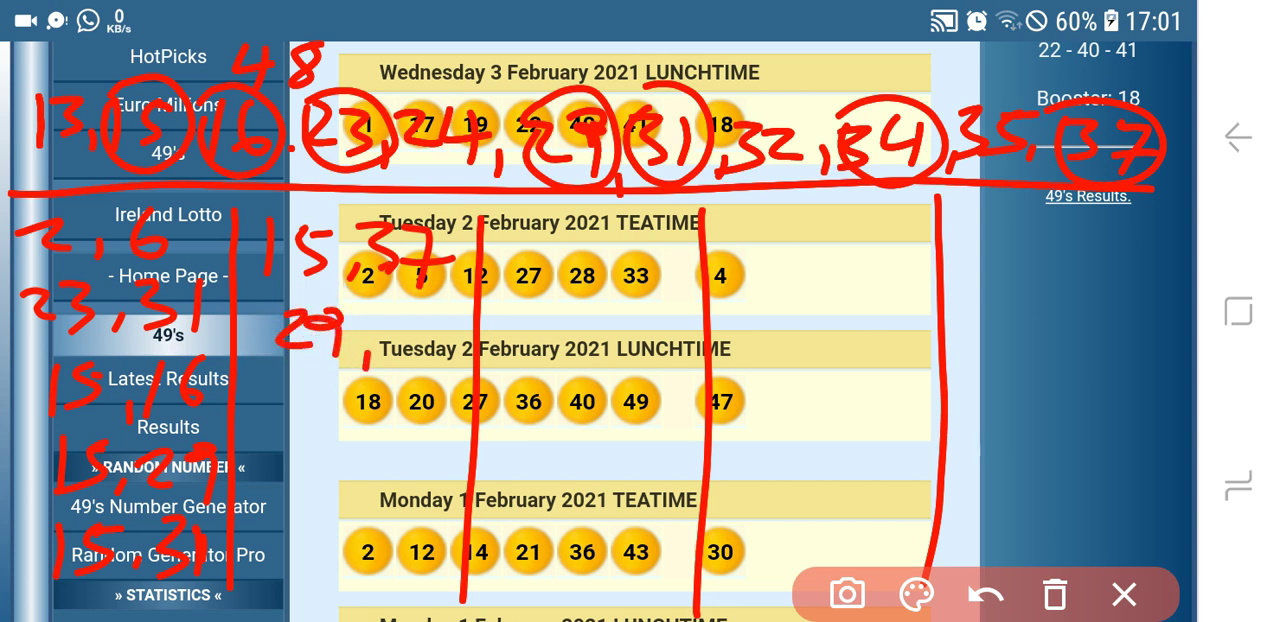
drag(368, 322, 370, 368)
drag(426, 328, 422, 369)
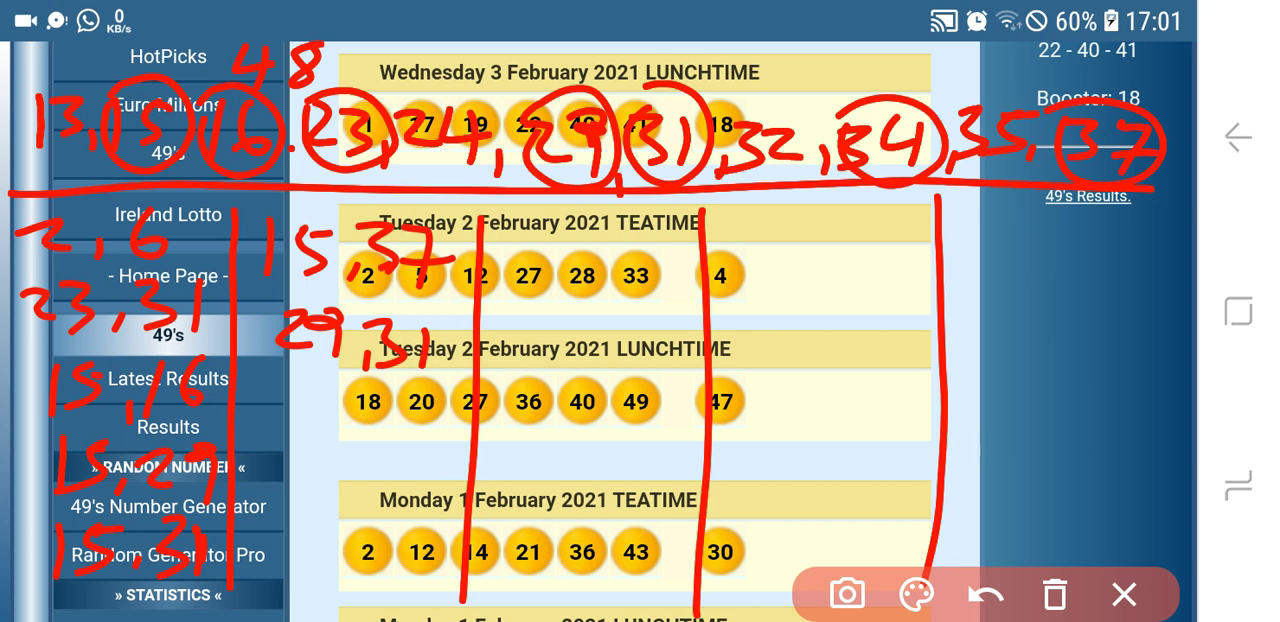
Add the pairs 13,31 and 31,32 to the second column.
mouse_move(271, 400)
mouse_down()
mouse_move(272, 440)
mouse_move(336, 443)
mouse_up()
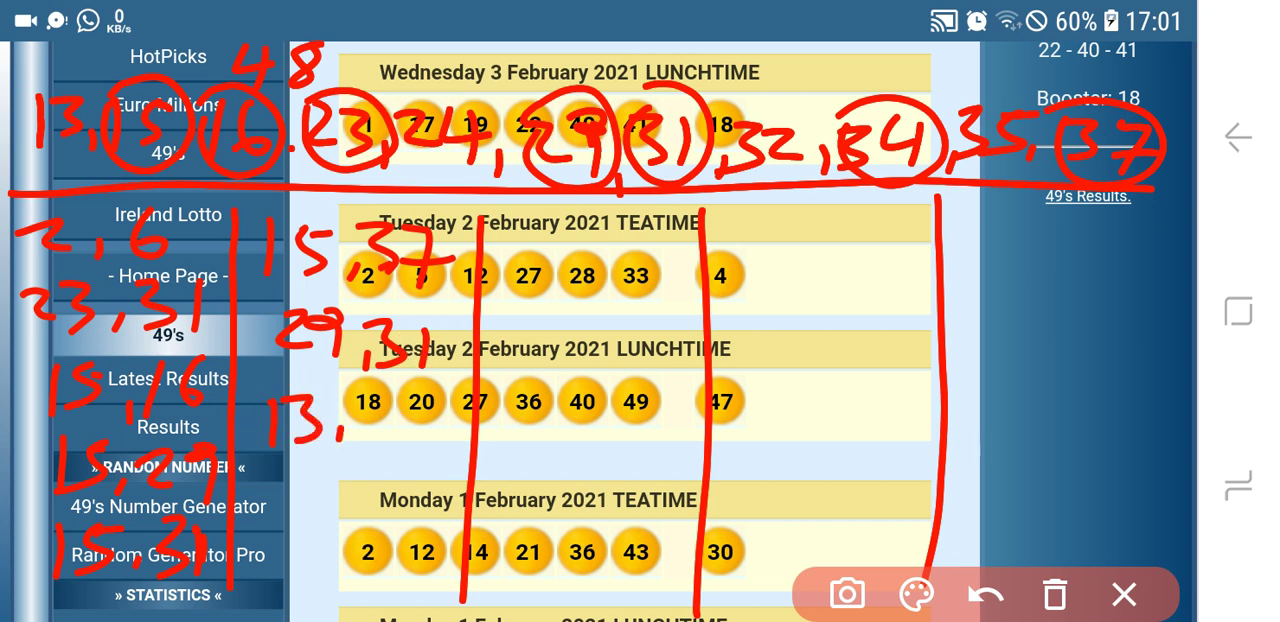
drag(364, 394, 372, 440)
drag(420, 398, 420, 436)
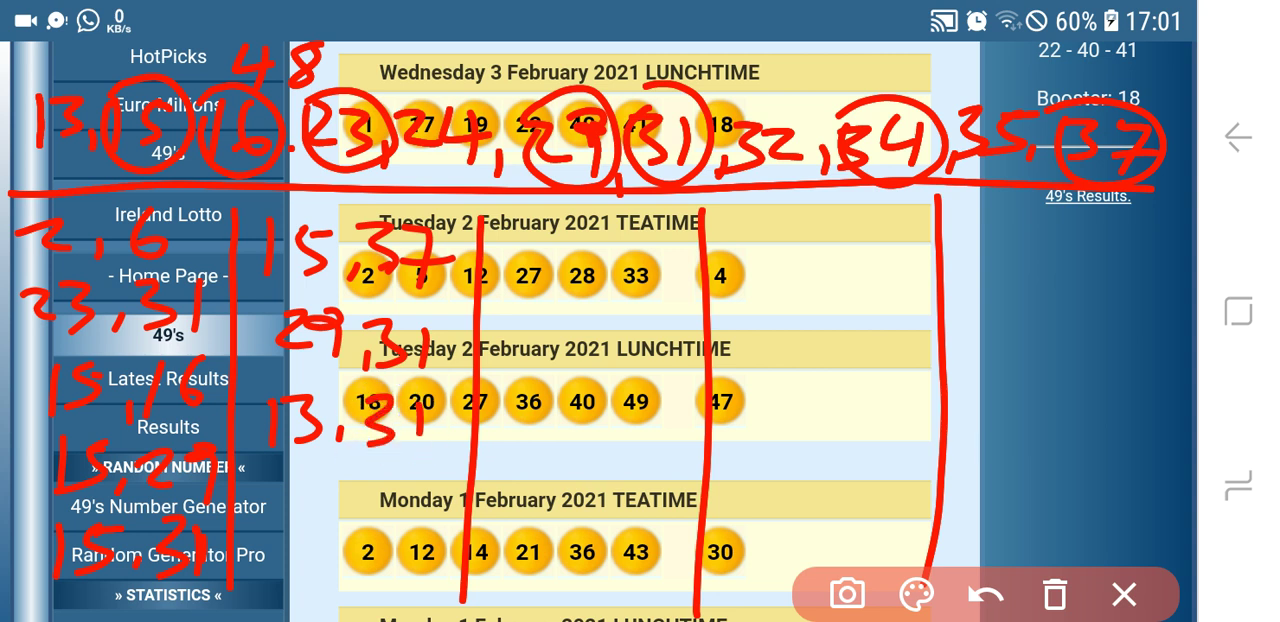
drag(258, 478, 262, 512)
drag(314, 480, 316, 508)
drag(366, 478, 368, 512)
drag(415, 482, 455, 512)
drag(340, 508, 334, 530)
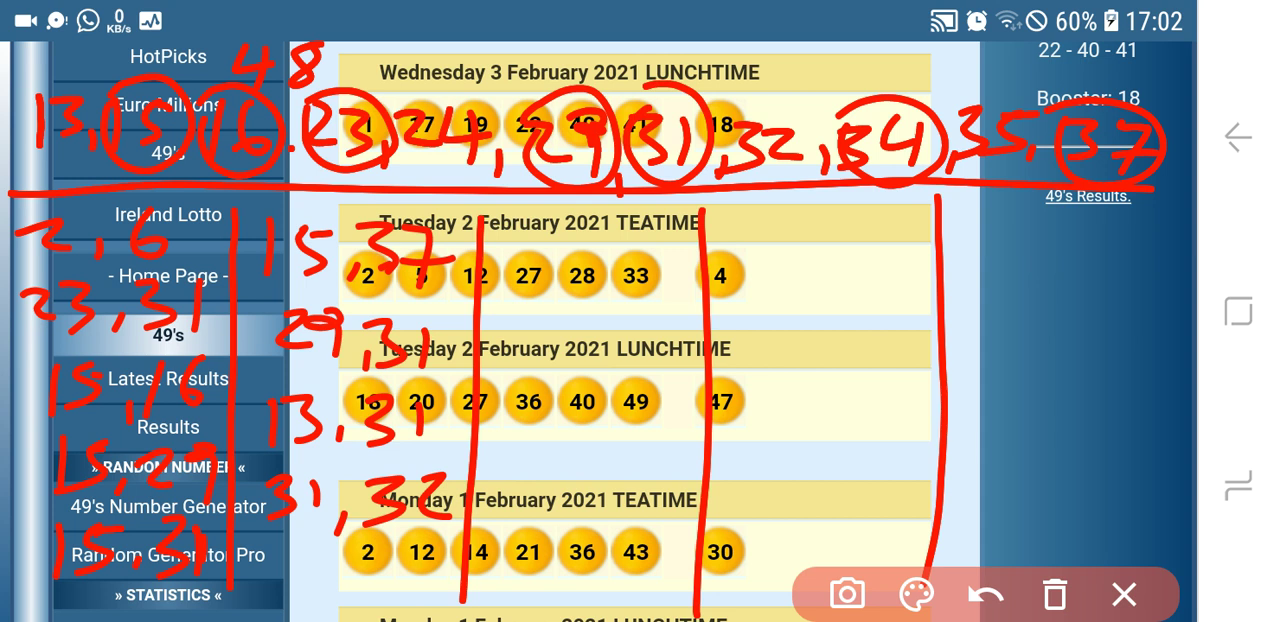
Start a third column with the pairs 15,34 and 16,34.
click(524, 233)
drag(523, 228, 521, 262)
drag(562, 228, 533, 260)
click(567, 236)
drag(597, 228, 600, 272)
mouse_move(648, 226)
mouse_down()
mouse_move(688, 252)
mouse_move(668, 280)
mouse_up()
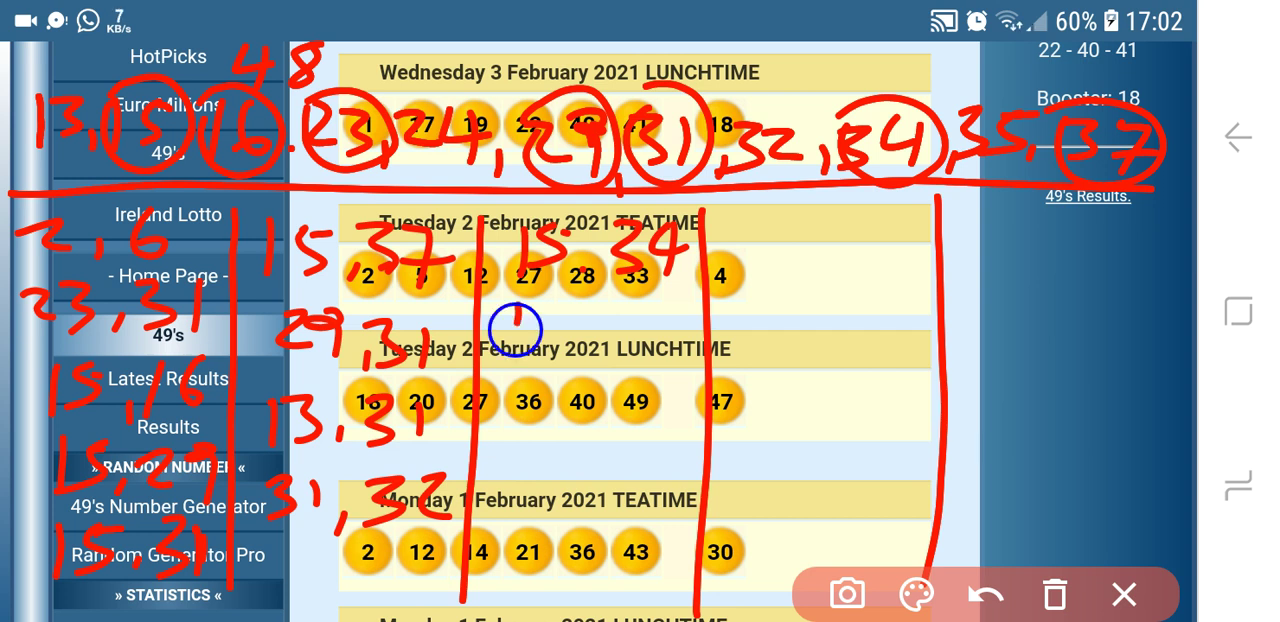
drag(509, 310, 507, 350)
mouse_move(560, 308)
mouse_down()
mouse_move(545, 335)
mouse_move(584, 343)
mouse_up()
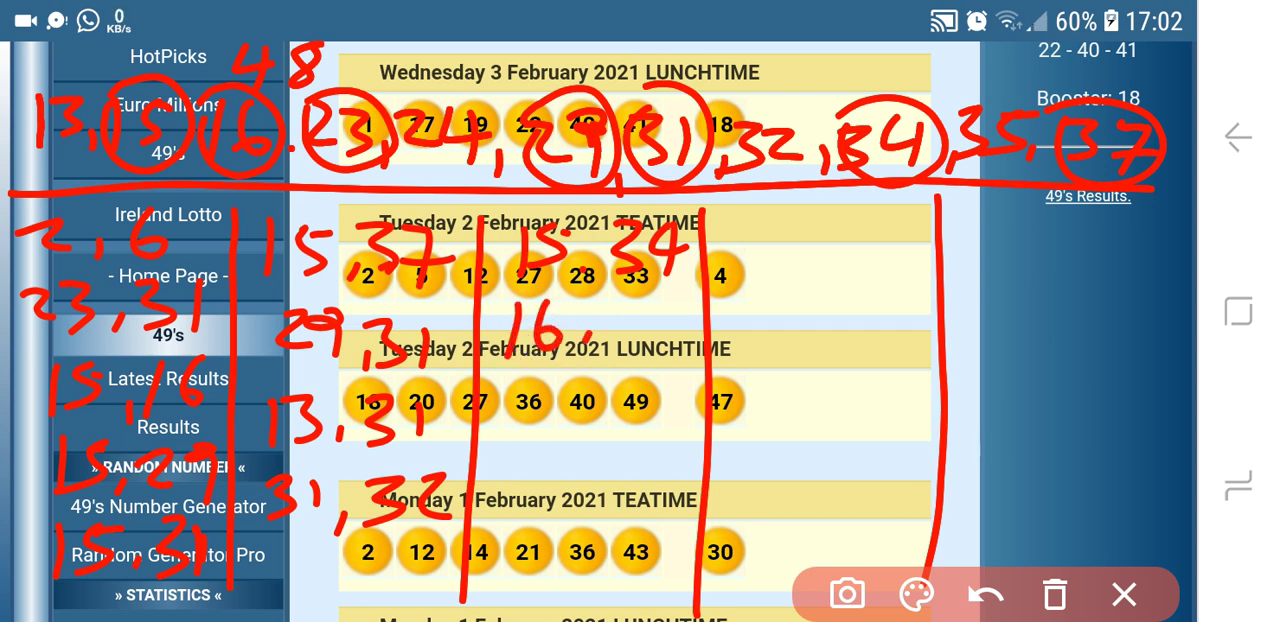
drag(603, 305, 601, 343)
mouse_move(650, 300)
mouse_down()
mouse_move(676, 330)
mouse_move(666, 352)
mouse_up()
Add the pairs 23,24 and 24,42 to the third column.
drag(497, 397, 552, 430)
drag(597, 424, 595, 435)
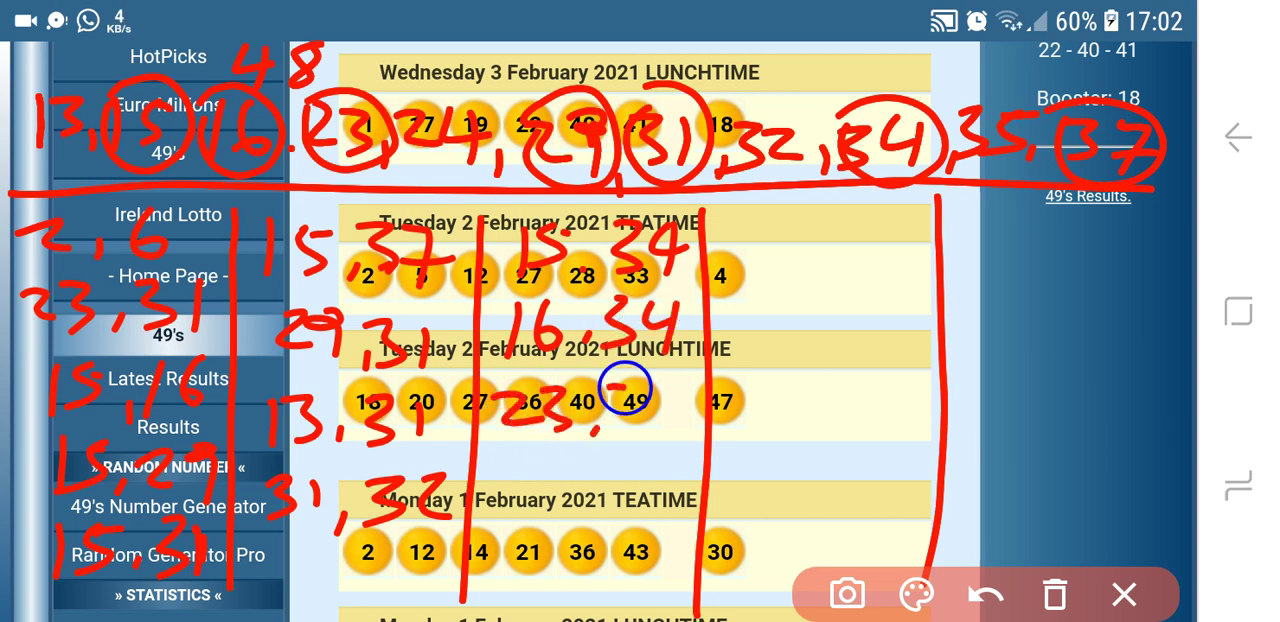
drag(610, 390, 658, 424)
drag(660, 378, 692, 405)
drag(678, 378, 676, 425)
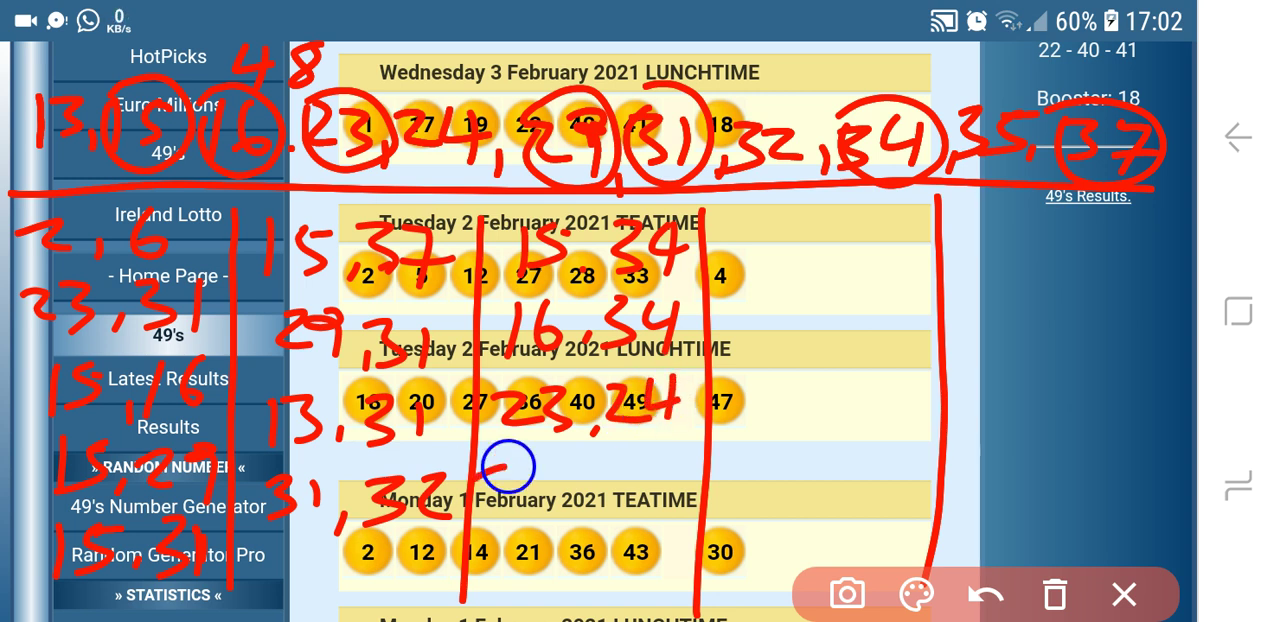
drag(484, 452, 540, 498)
drag(532, 458, 574, 484)
mouse_move(566, 466)
mouse_down()
mouse_move(566, 508)
mouse_move(588, 516)
mouse_up()
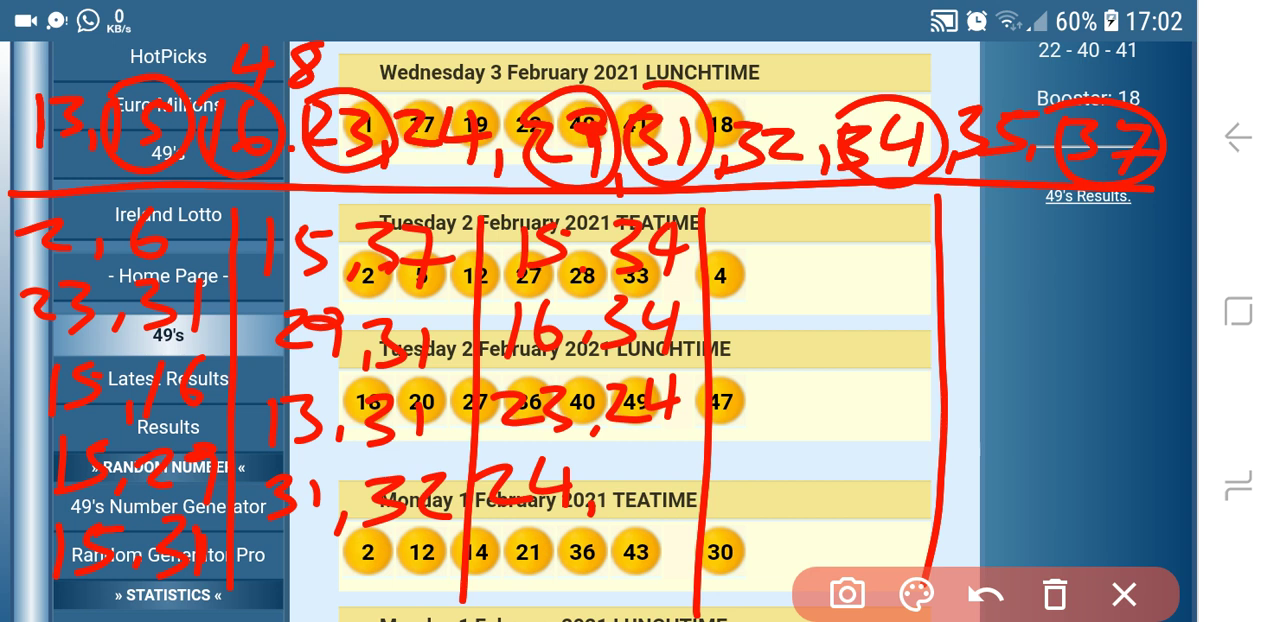
mouse_move(615, 470)
mouse_down()
mouse_move(650, 500)
mouse_move(646, 520)
mouse_up()
drag(665, 475, 698, 515)
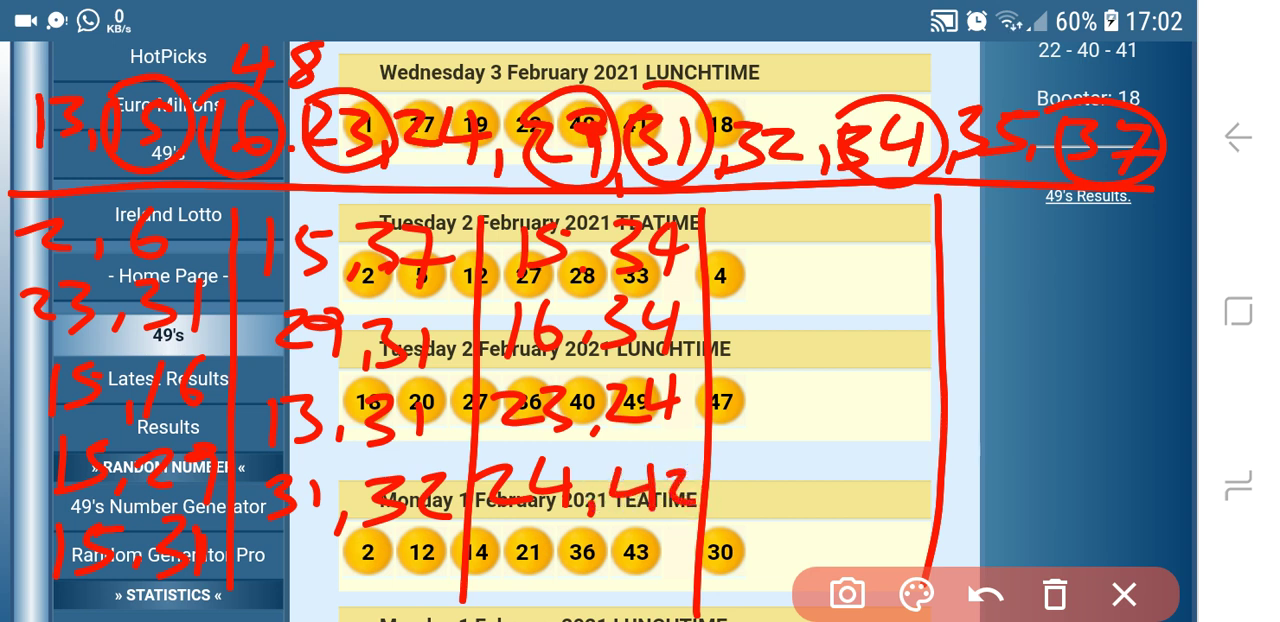
Circle the pairs 24,42, 23,24, 15,37, 15,29, 15,16 and 2,6 in red.
mouse_move(476, 462)
mouse_down()
mouse_move(557, 443)
mouse_move(706, 468)
mouse_up()
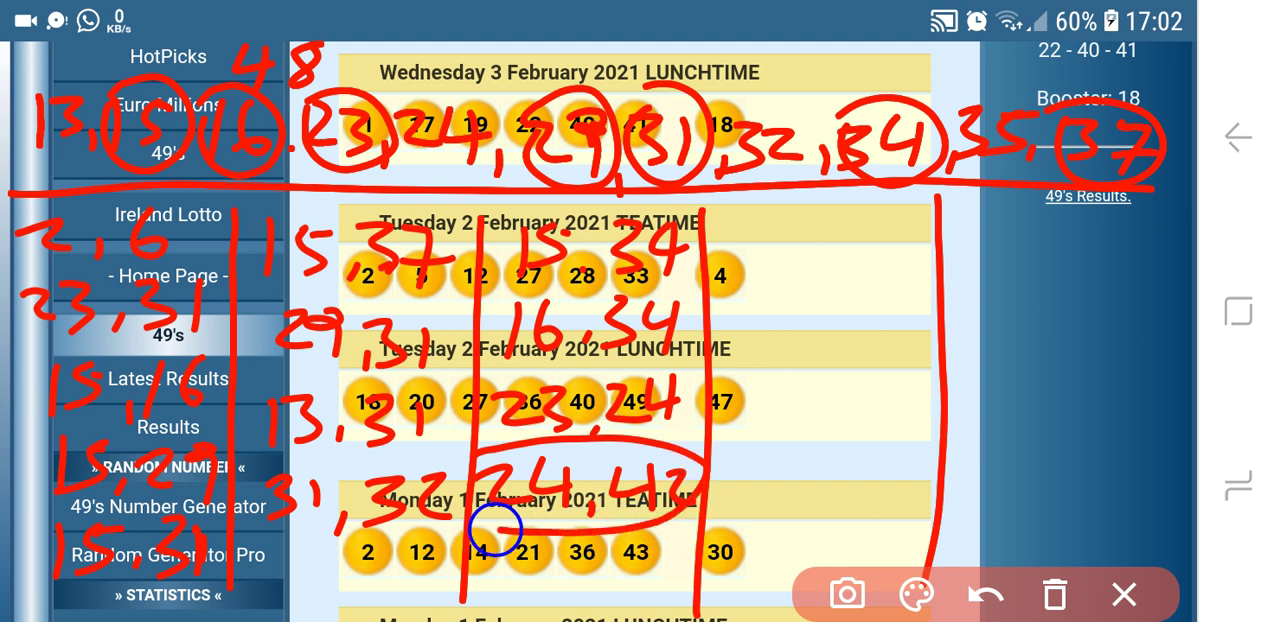
drag(494, 528, 477, 460)
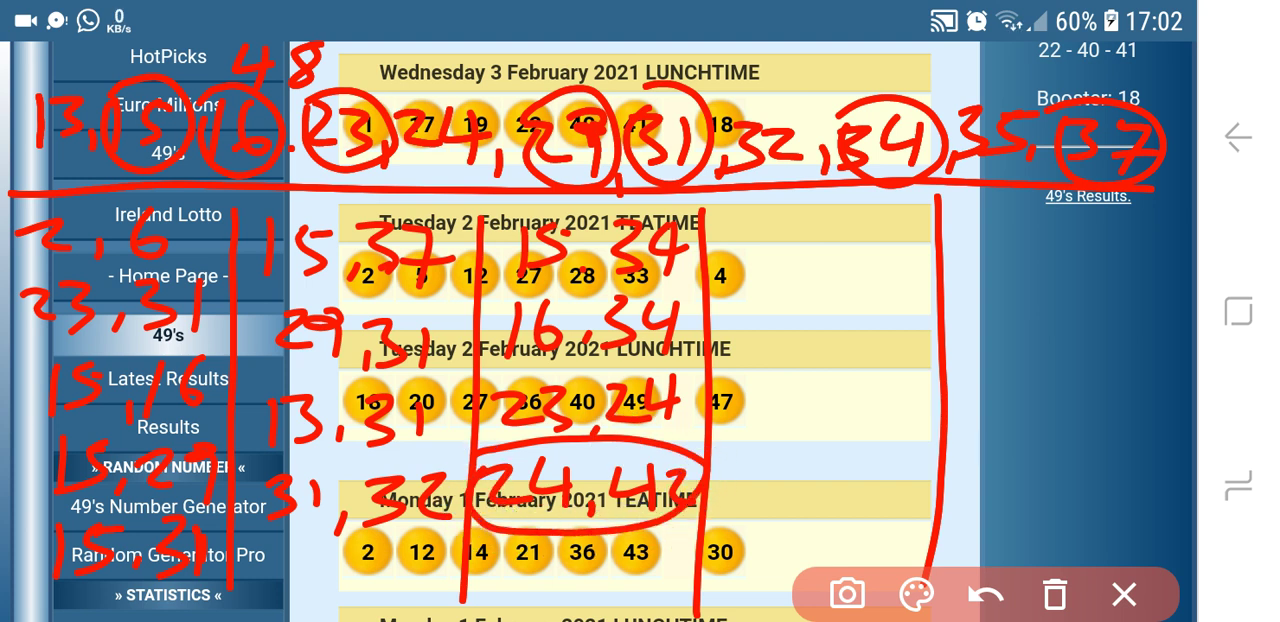
mouse_move(500, 368)
mouse_down()
mouse_move(651, 357)
mouse_move(586, 449)
mouse_move(474, 400)
mouse_move(480, 375)
mouse_up()
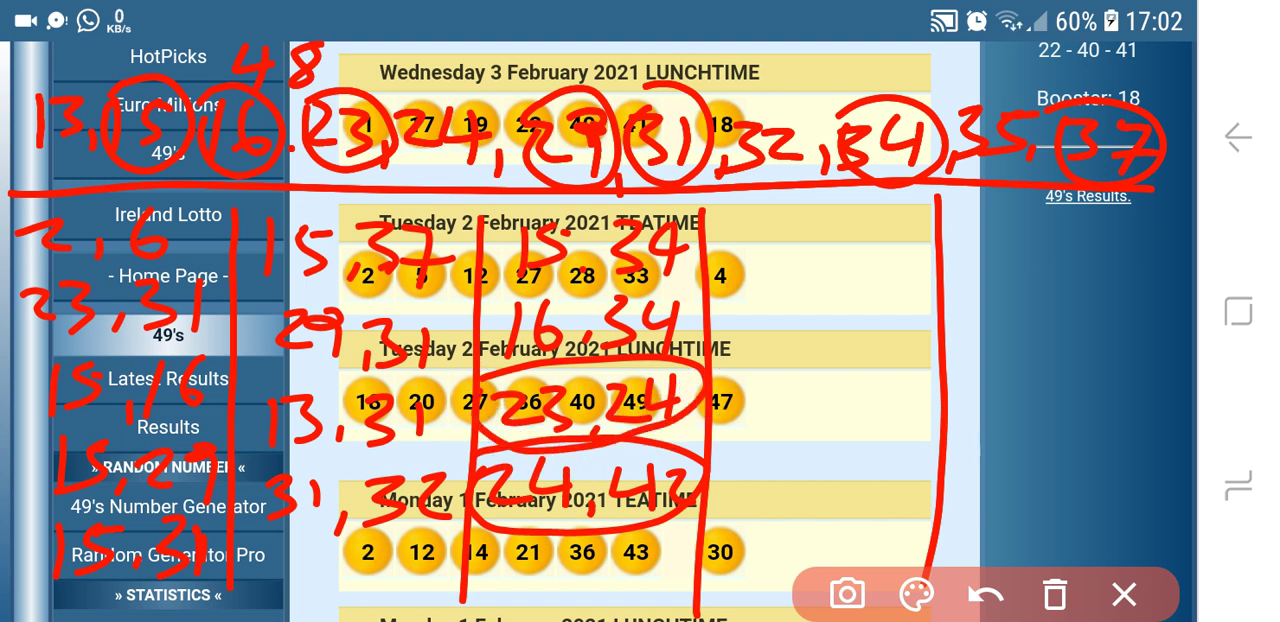
mouse_move(262, 206)
mouse_down()
mouse_move(457, 237)
mouse_move(320, 297)
mouse_move(260, 228)
mouse_up()
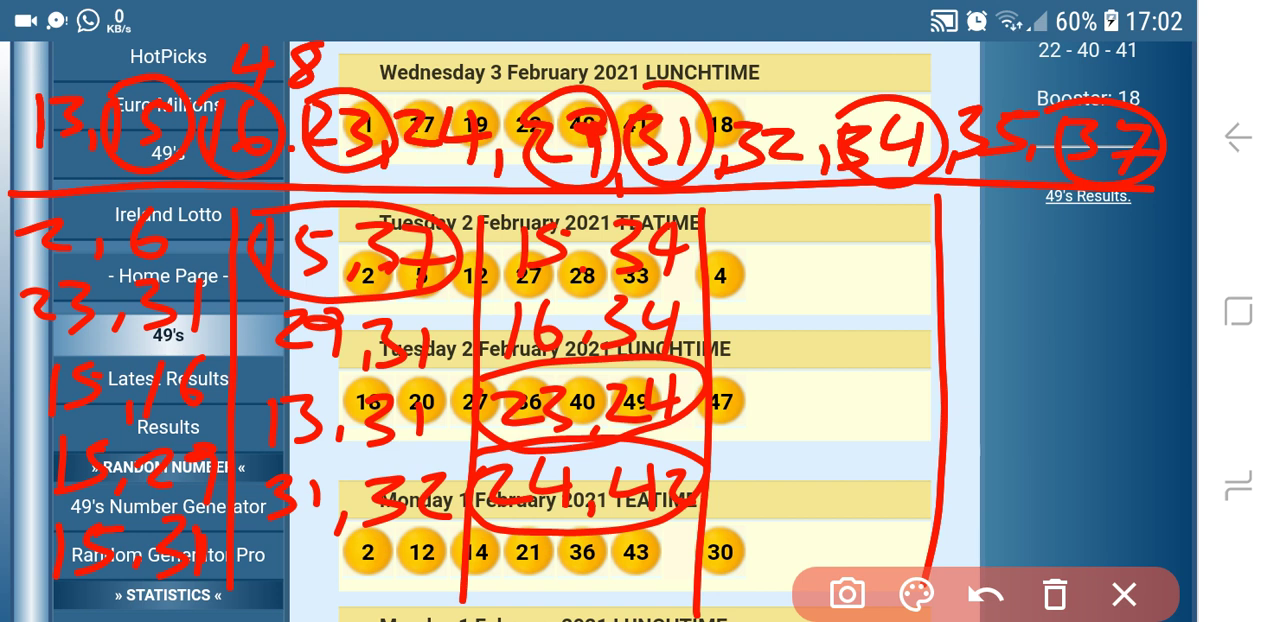
mouse_move(60, 432)
mouse_down()
mouse_move(230, 462)
mouse_move(50, 490)
mouse_move(30, 445)
mouse_up()
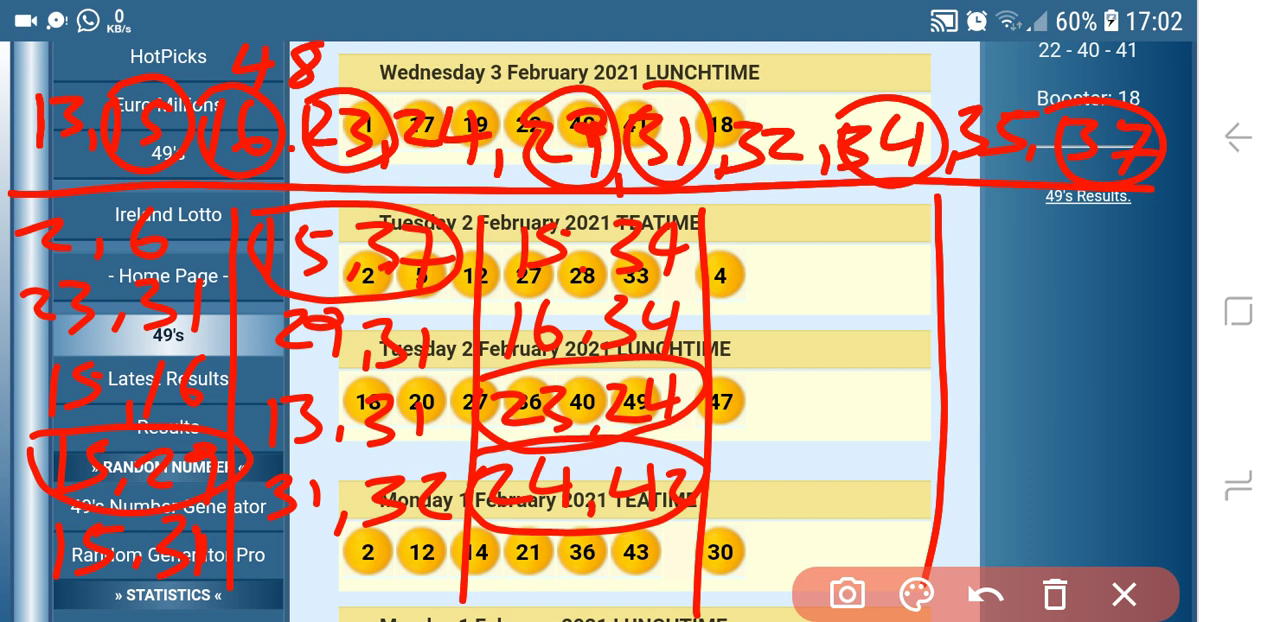
drag(43, 355, 22, 396)
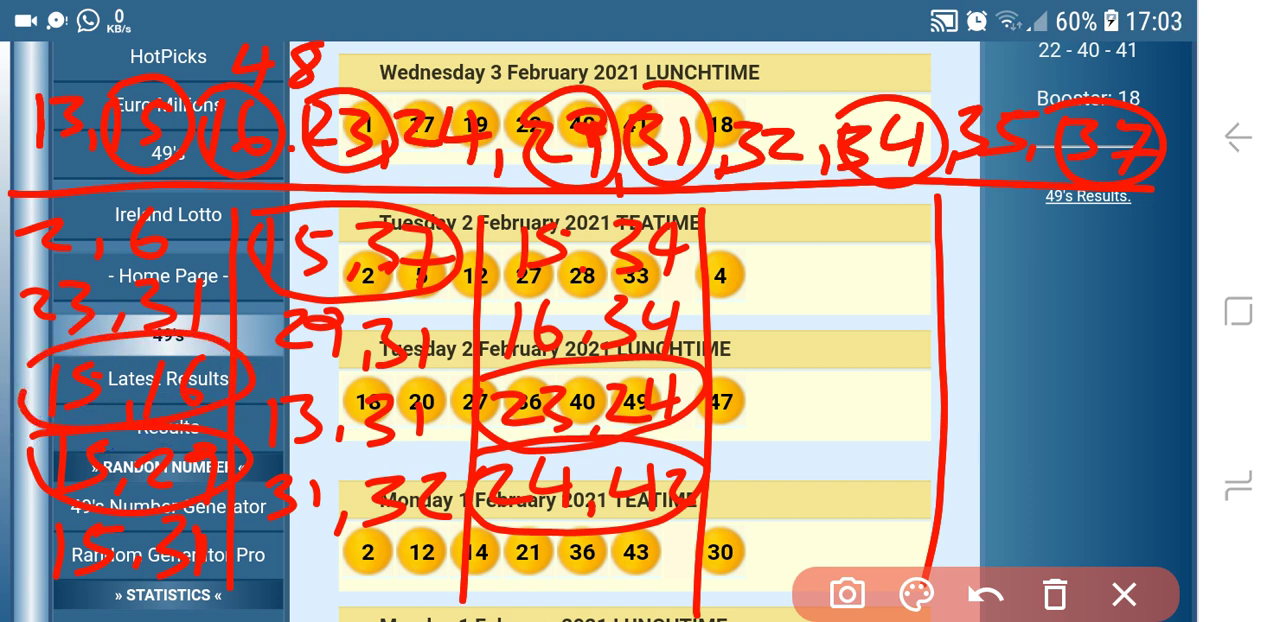
drag(30, 278, 24, 272)
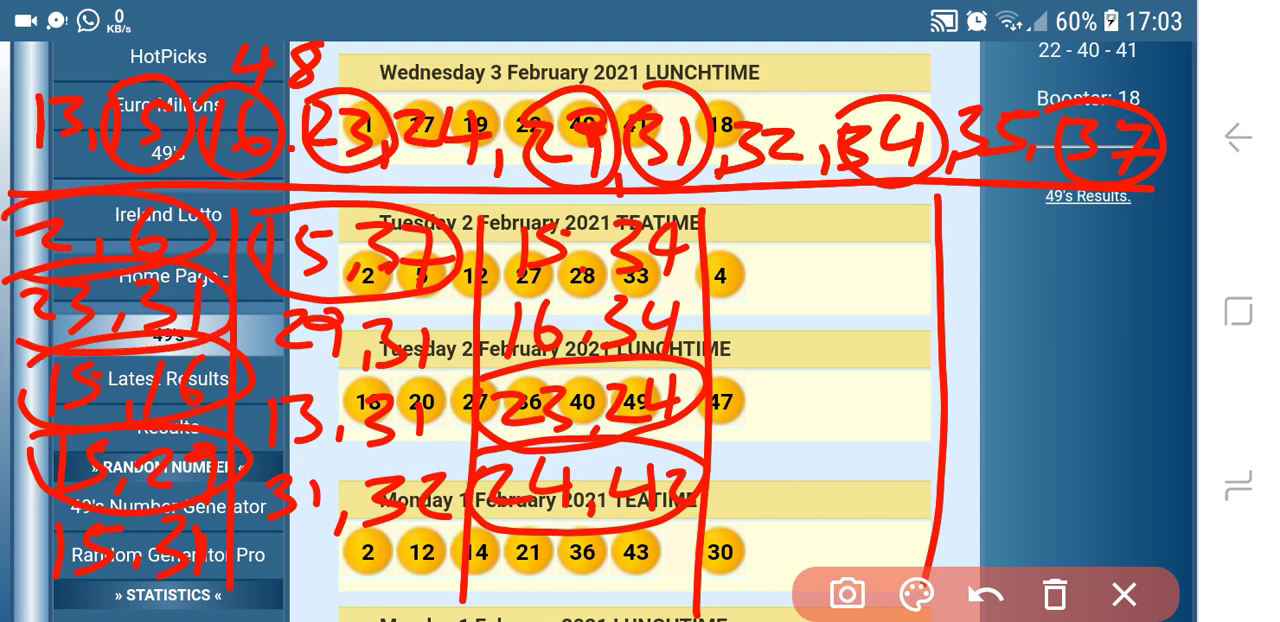
click(916, 594)
Switch to black ink and circle the pairs 15,16, 23,24, 24,42, 2,6 and 31,32.
click(1150, 577)
click(1155, 489)
mouse_move(15, 372)
mouse_down()
mouse_move(240, 345)
mouse_move(14, 400)
mouse_move(60, 440)
mouse_move(225, 485)
mouse_move(15, 470)
mouse_up()
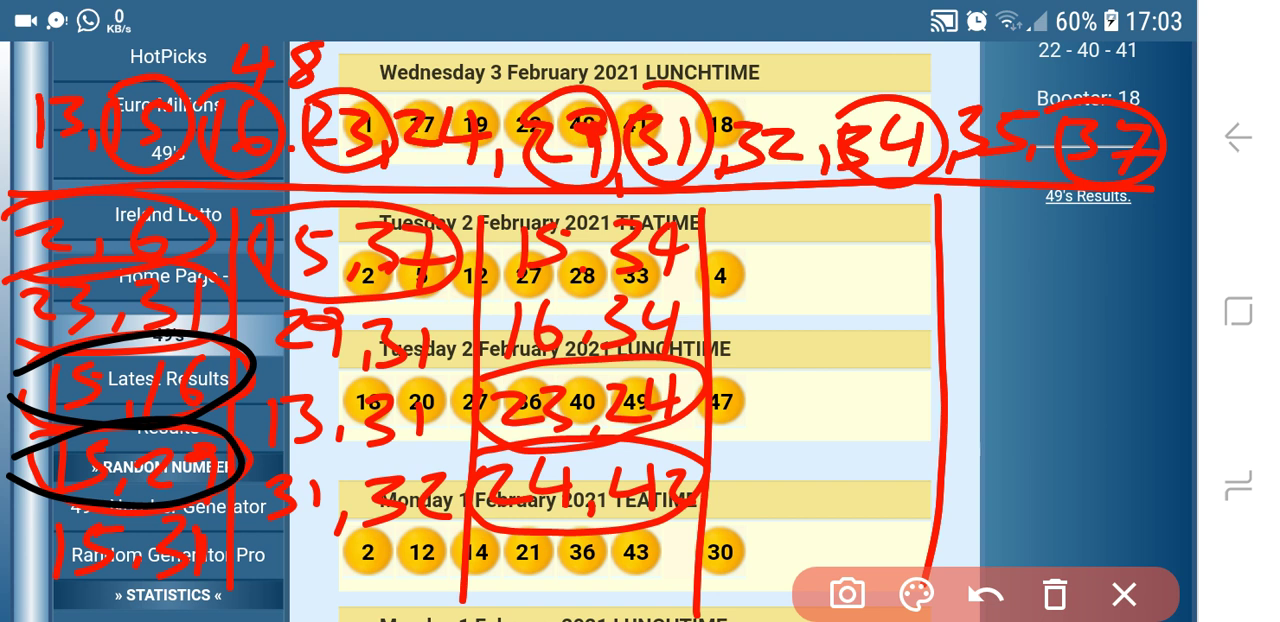
mouse_move(495, 385)
mouse_down()
mouse_move(560, 357)
mouse_move(643, 434)
mouse_move(485, 412)
mouse_up()
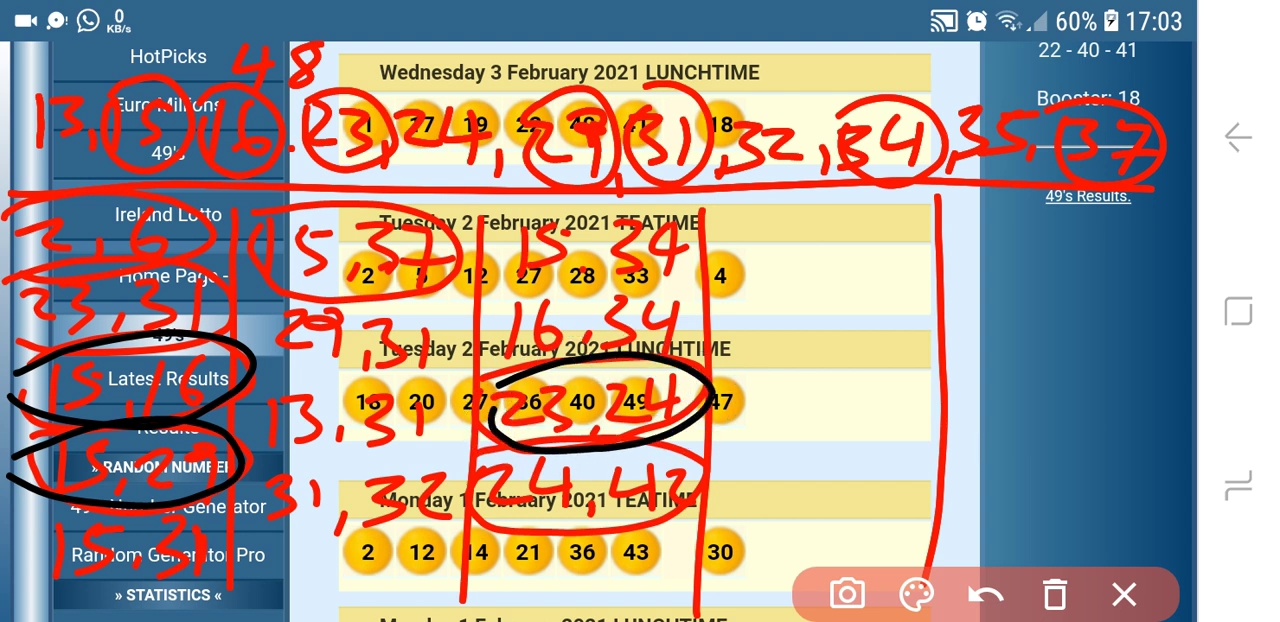
mouse_move(495, 462)
mouse_down()
mouse_move(569, 431)
mouse_move(634, 543)
mouse_move(490, 465)
mouse_up()
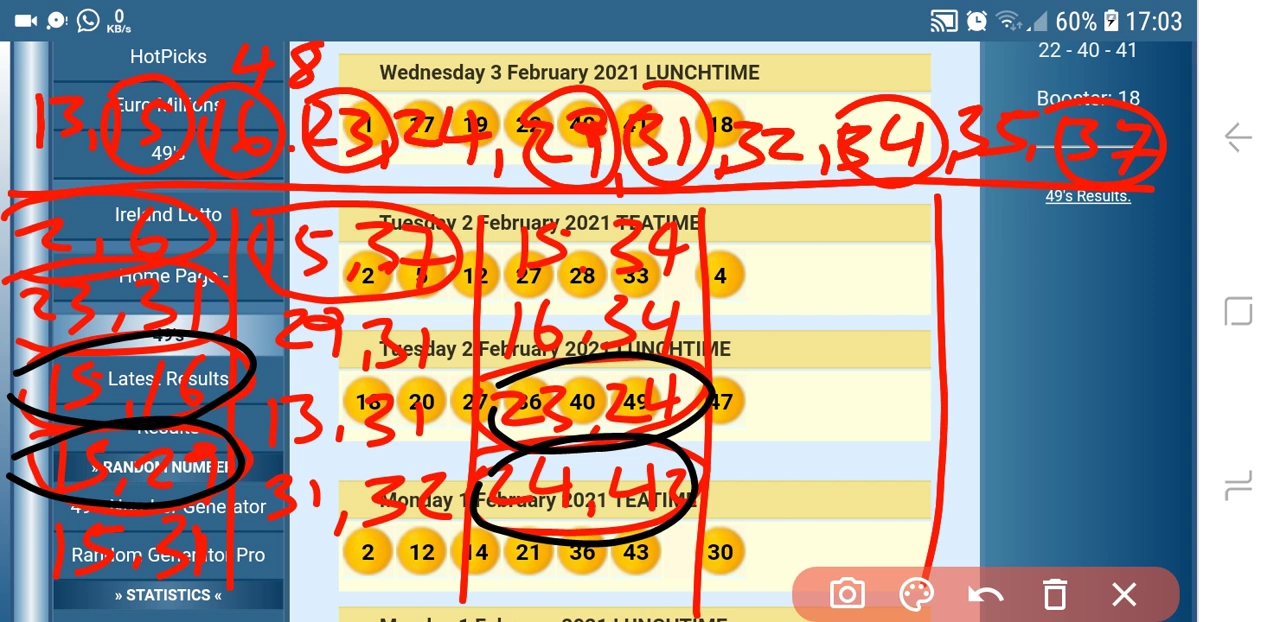
mouse_move(8, 225)
mouse_down()
mouse_move(229, 222)
mouse_move(6, 257)
mouse_move(20, 240)
mouse_up()
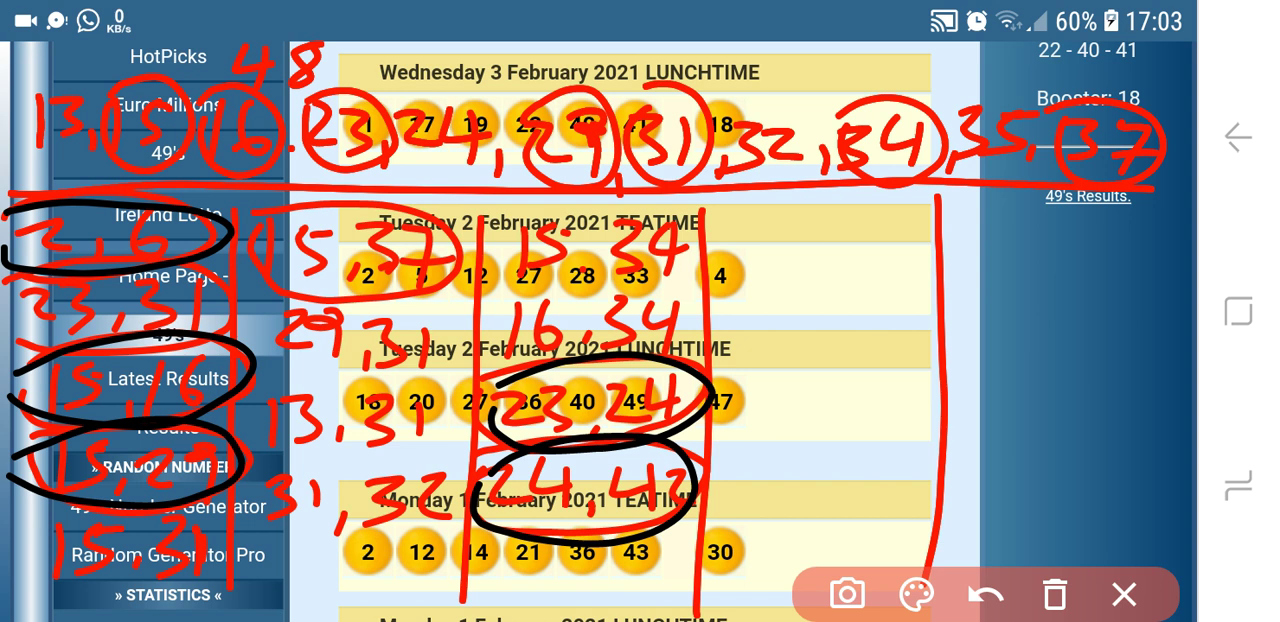
mouse_move(248, 470)
mouse_down()
mouse_move(391, 457)
mouse_move(448, 466)
mouse_move(464, 489)
mouse_move(425, 522)
mouse_move(385, 525)
mouse_move(235, 505)
mouse_move(248, 474)
mouse_up()
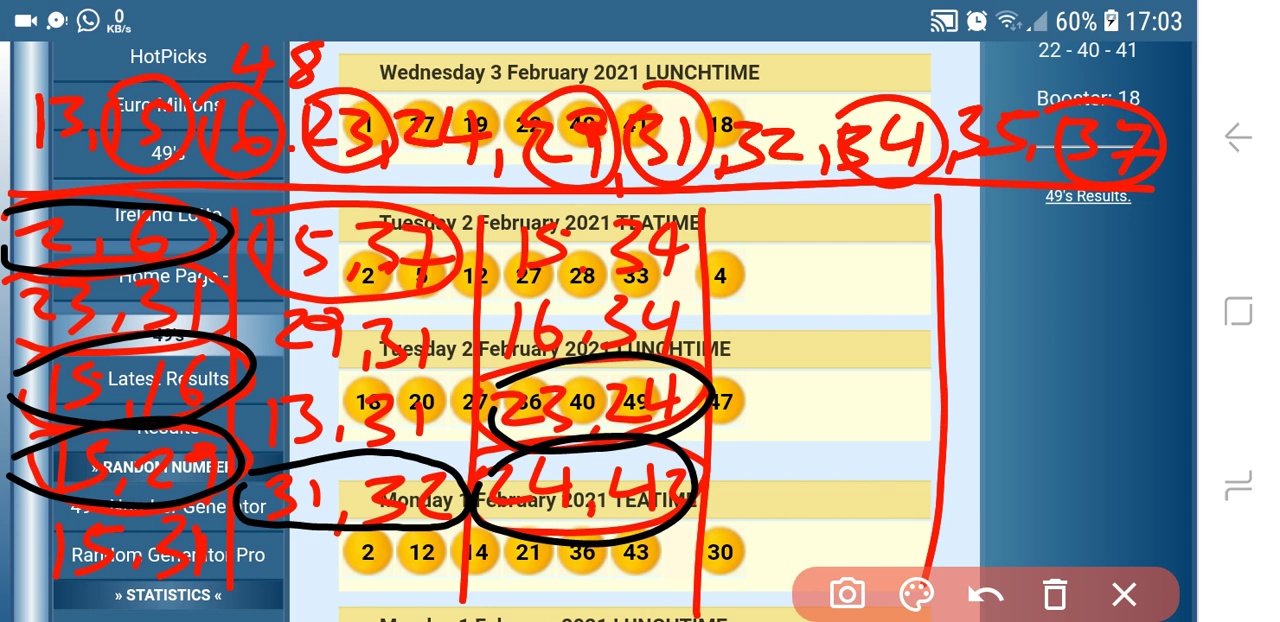
Begin handwriting the word 'Banker' at the right of the page.
drag(790, 212, 786, 284)
mouse_move(902, 250)
mouse_down()
mouse_move(906, 266)
mouse_move(990, 258)
mouse_move(996, 290)
mouse_up()
mouse_move(1036, 230)
mouse_down()
mouse_move(1034, 292)
mouse_move(1106, 294)
mouse_move(1170, 256)
mouse_up()
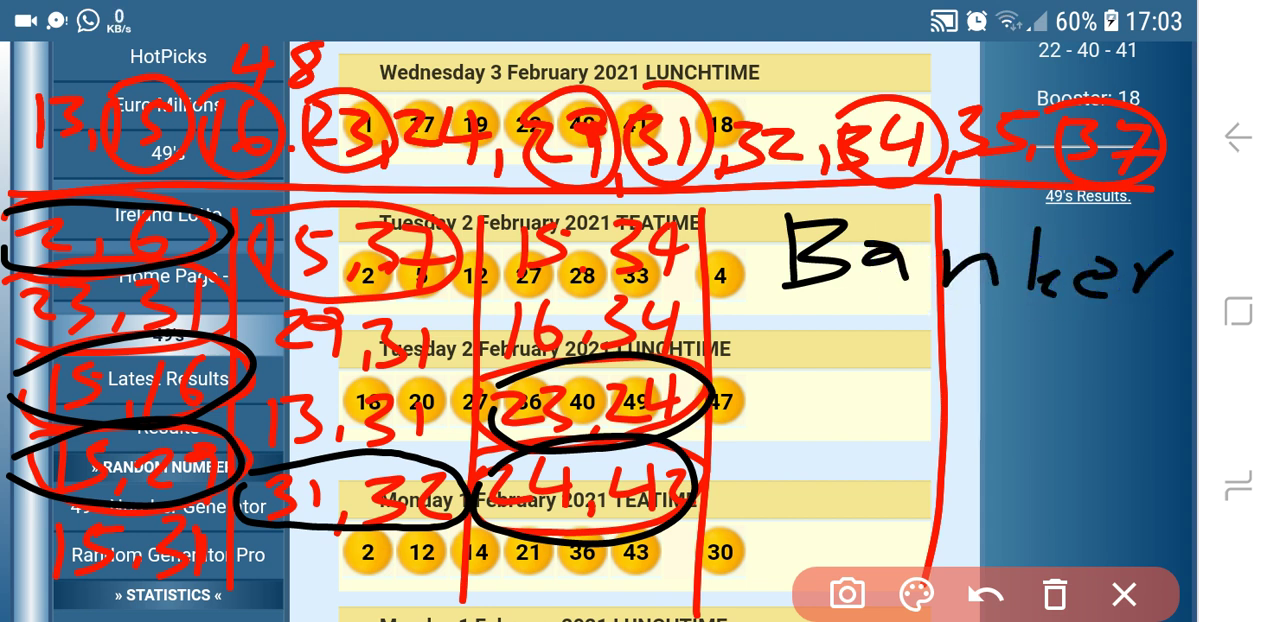
Write 23, 15 and 16 under the heading and make it '3 Bankers'.
drag(808, 328, 858, 360)
drag(868, 322, 868, 358)
drag(826, 396, 818, 446)
mouse_move(862, 398)
mouse_down()
mouse_move(838, 440)
mouse_move(904, 400)
mouse_up()
drag(824, 478, 810, 518)
drag(870, 468, 842, 494)
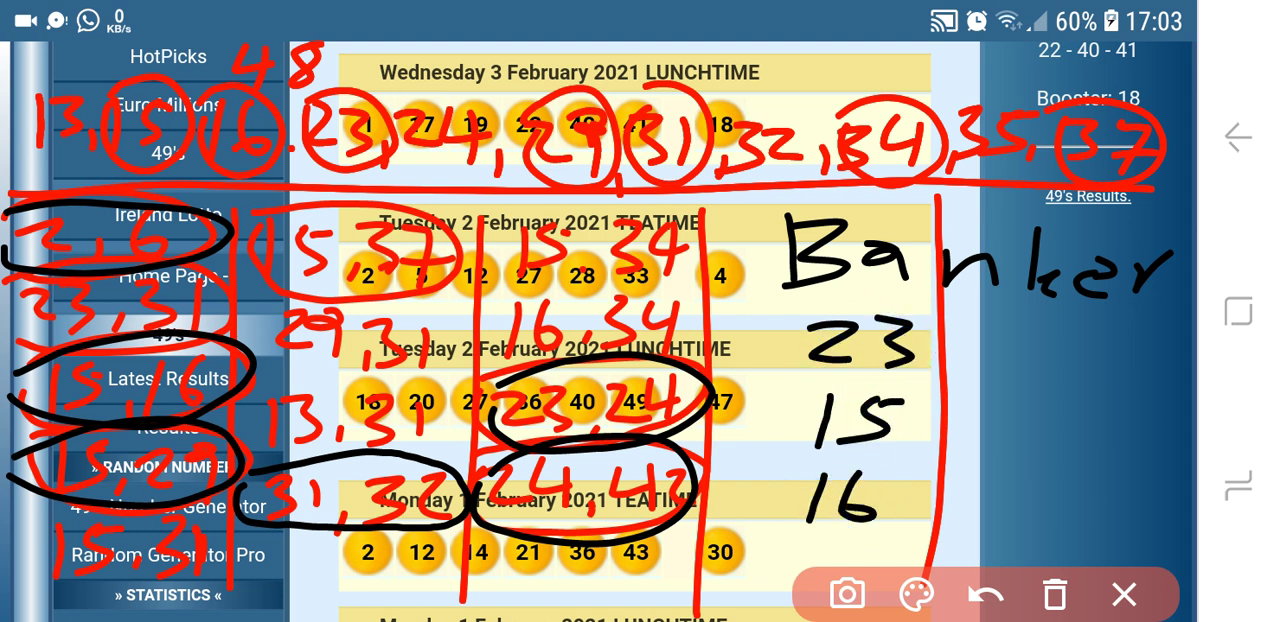
drag(745, 228, 748, 272)
drag(1185, 240, 1135, 288)
Circle bankers 23 and 15 in red, label 23 'Hot', and start a 15,23 pair.
mouse_move(770, 335)
mouse_down()
mouse_move(923, 286)
mouse_move(830, 420)
mouse_up()
click(916, 594)
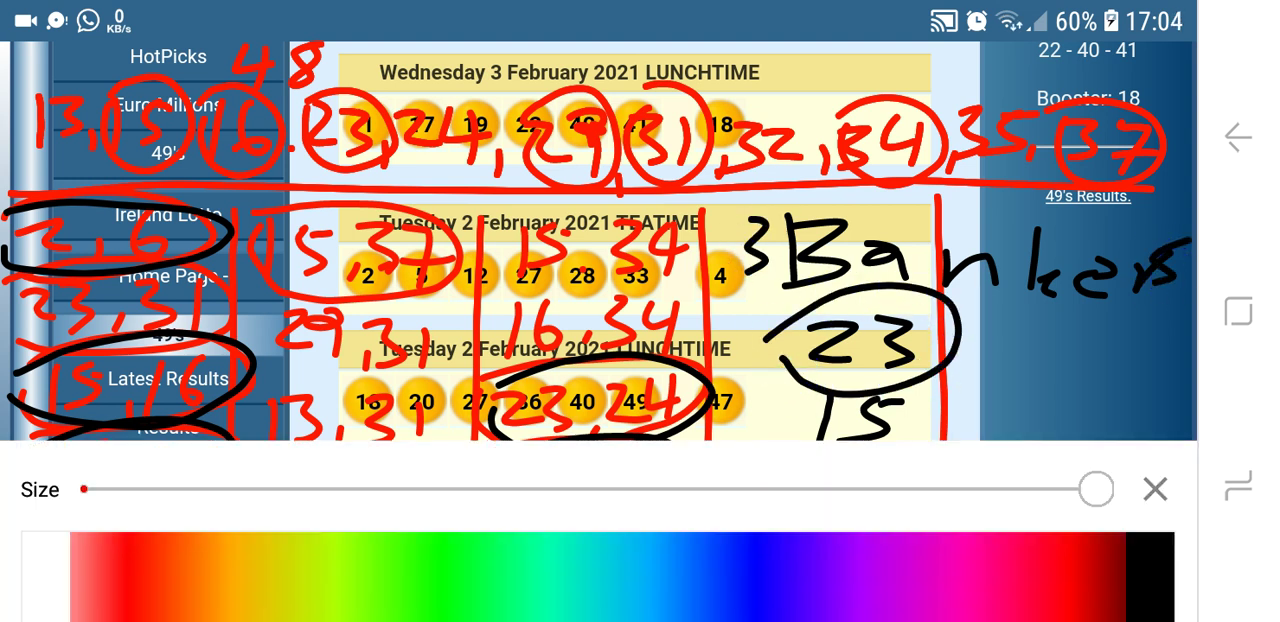
click(1155, 489)
click(985, 594)
drag(766, 329, 780, 352)
mouse_move(912, 353)
mouse_down()
mouse_move(968, 350)
mouse_move(1050, 377)
mouse_move(1066, 352)
mouse_up()
drag(1122, 338, 1104, 385)
mouse_move(830, 380)
mouse_down()
mouse_move(809, 394)
mouse_move(871, 434)
mouse_up()
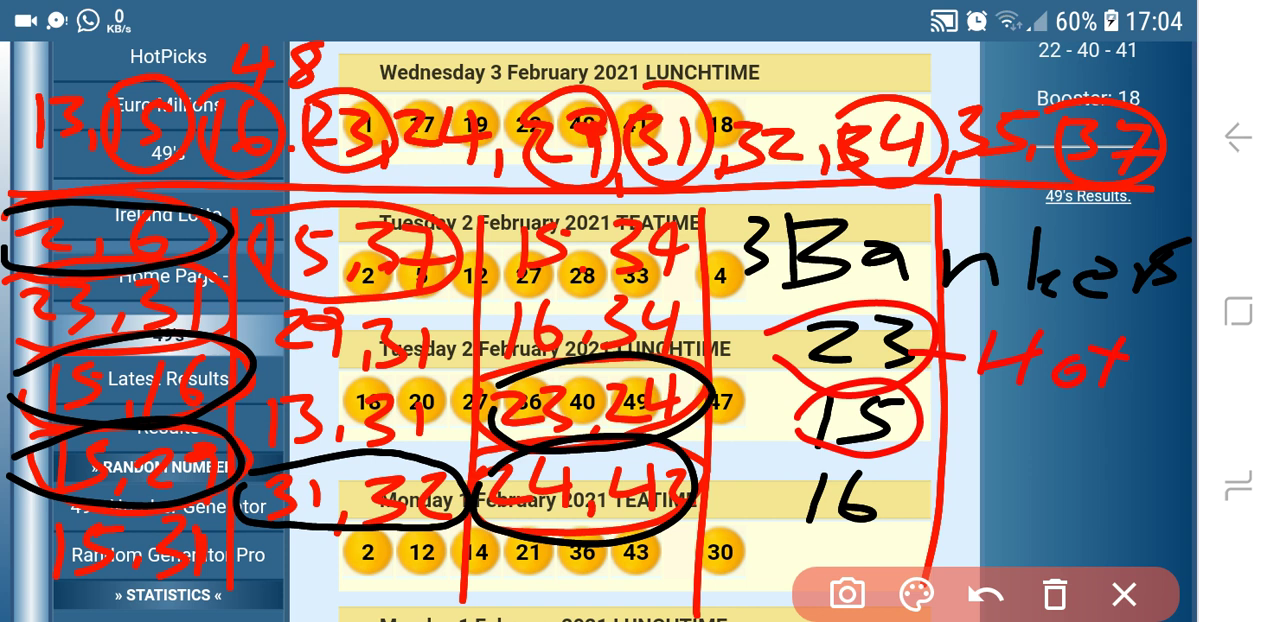
drag(256, 550, 253, 588)
drag(300, 558, 282, 594)
Write the pairs 15.23 and 16.23 in red at the bottom and circle them.
click(335, 589)
drag(345, 560, 390, 602)
drag(410, 540, 412, 586)
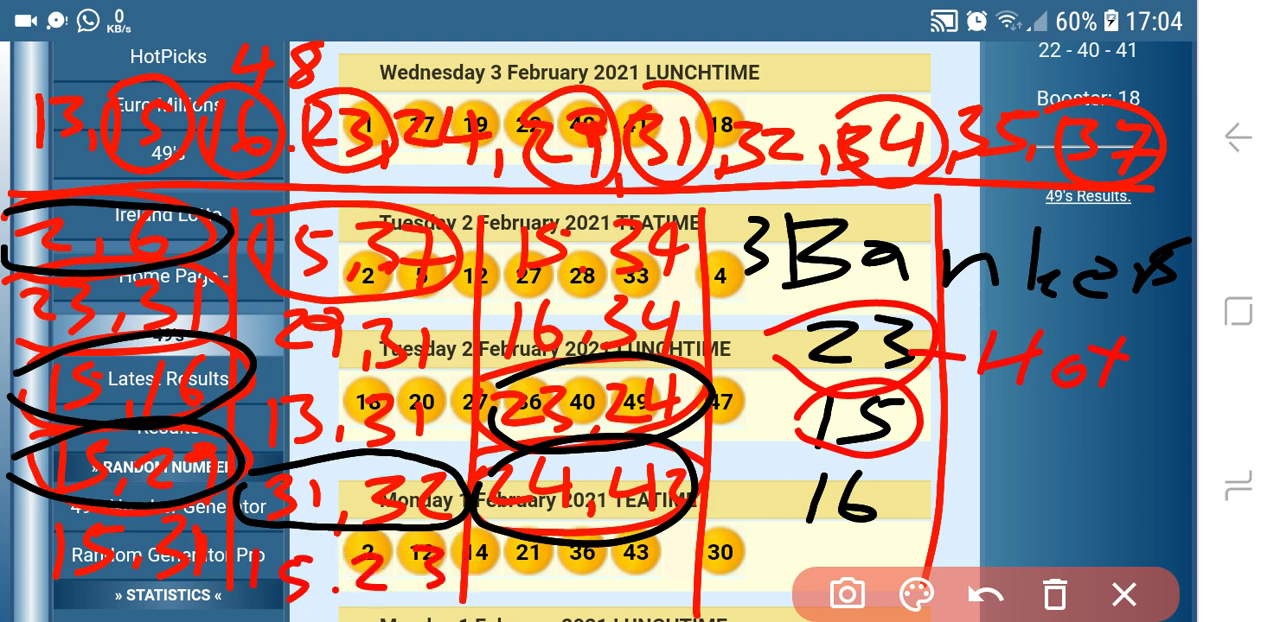
mouse_move(490, 562)
mouse_down()
mouse_move(489, 600)
mouse_move(512, 592)
mouse_up()
click(574, 582)
drag(610, 568, 606, 585)
drag(640, 548, 655, 596)
mouse_move(650, 530)
mouse_down()
mouse_move(663, 600)
mouse_move(465, 596)
mouse_up()
mouse_move(300, 520)
mouse_down()
mouse_move(400, 600)
mouse_move(240, 600)
mouse_up()
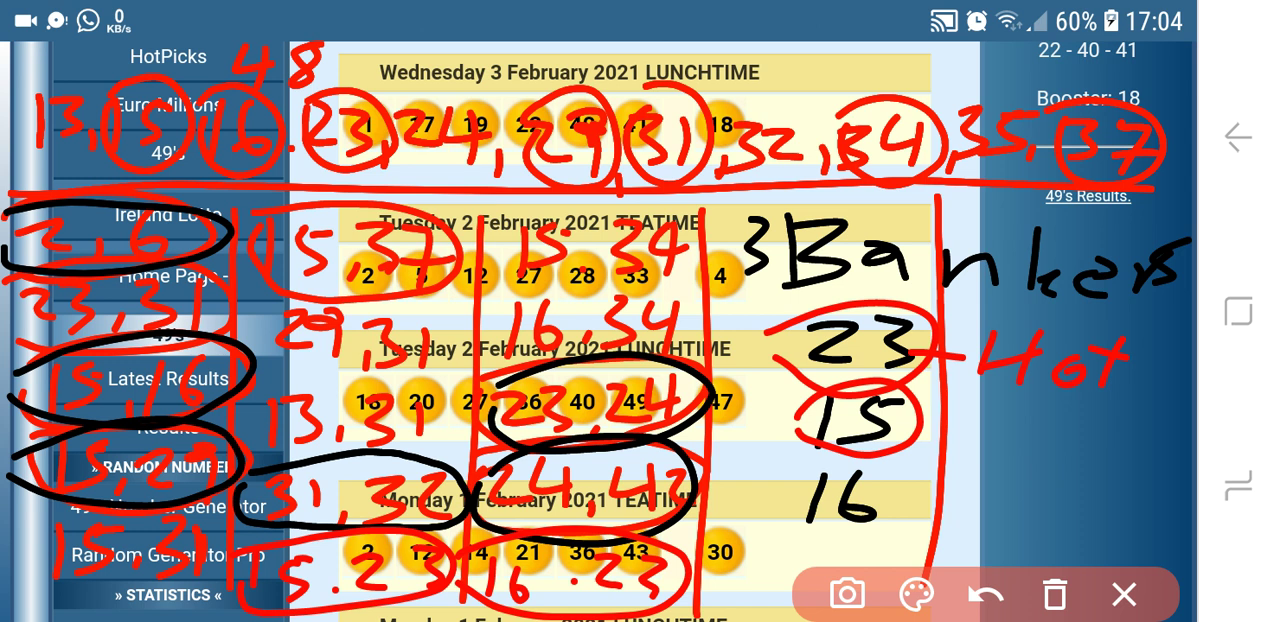
Switch the pen to black ink and circle the pairs 15.23 and 16.23.
click(916, 594)
click(1150, 575)
click(1155, 489)
mouse_move(255, 570)
mouse_down()
mouse_move(460, 540)
mouse_move(248, 590)
mouse_up()
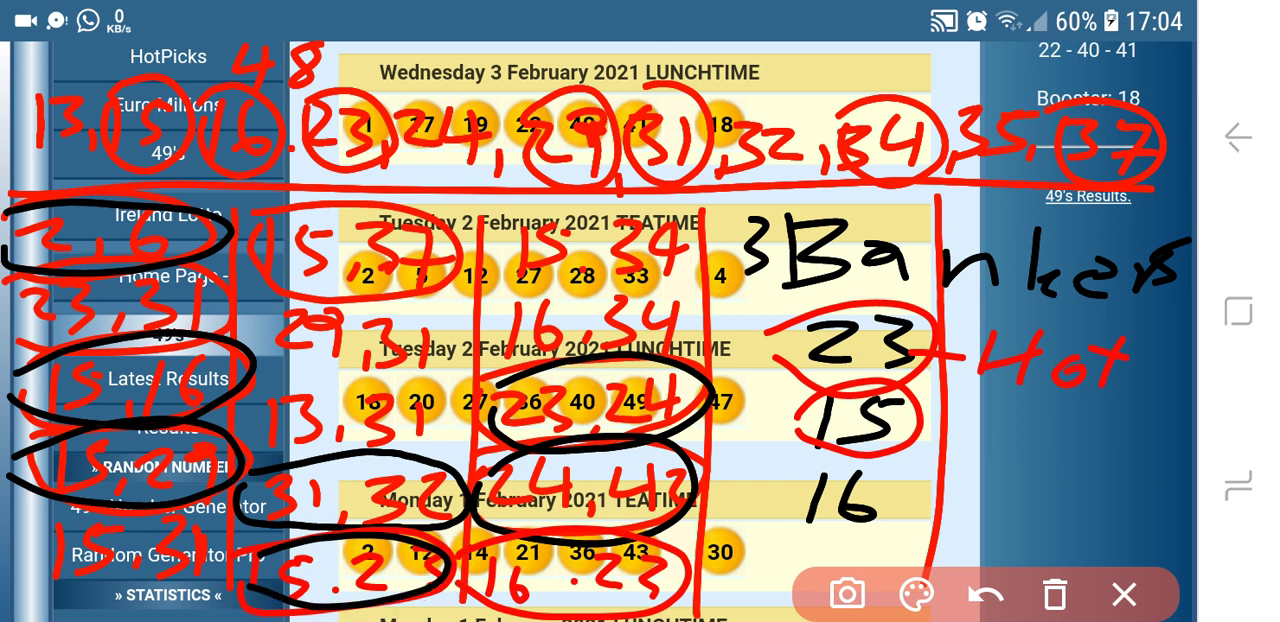
mouse_move(495, 548)
mouse_down()
mouse_move(663, 600)
mouse_move(460, 590)
mouse_up()
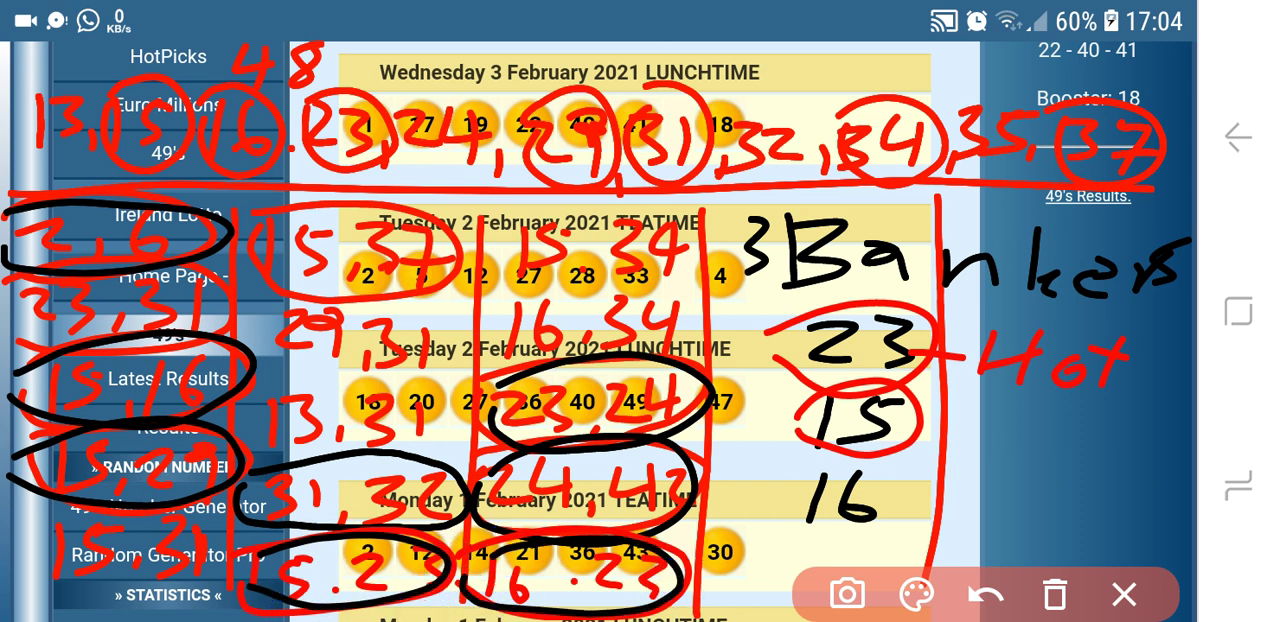
Draw black lines beside bankers 15 and 16 and an oval around 23 and 15.
drag(894, 432, 984, 445)
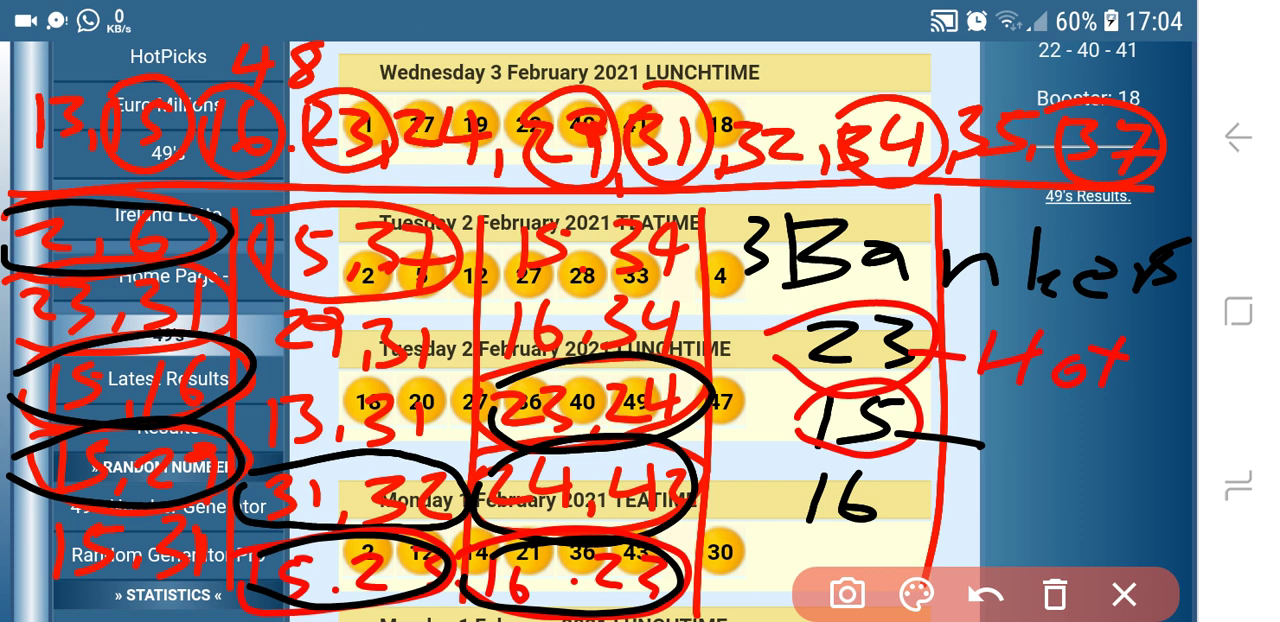
mouse_move(780, 300)
mouse_down()
mouse_move(943, 354)
mouse_move(900, 457)
mouse_move(771, 386)
mouse_move(785, 330)
mouse_up()
drag(900, 430, 972, 436)
drag(893, 508, 955, 505)
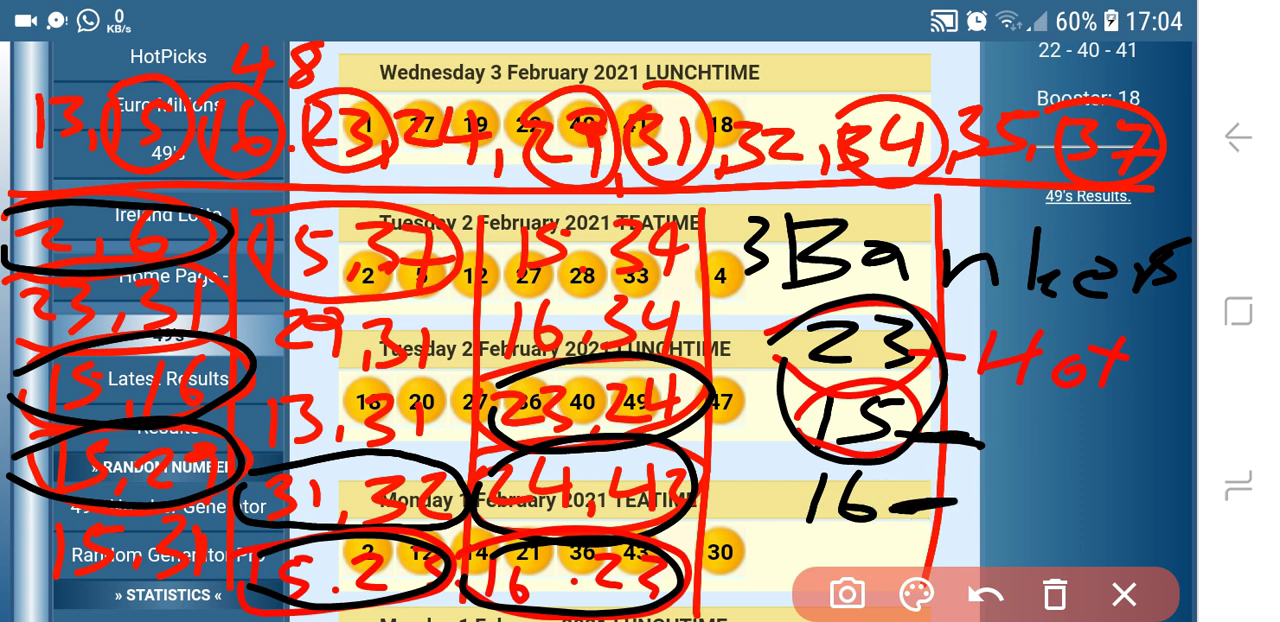
mouse_move(800, 305)
mouse_down()
mouse_move(786, 337)
mouse_move(843, 400)
mouse_move(790, 335)
mouse_up()
Circle the 23 and 2 within the bottom pairs and retrace the 15,16 oval.
mouse_move(585, 605)
mouse_down()
mouse_move(620, 606)
mouse_move(600, 600)
mouse_move(640, 535)
mouse_move(640, 610)
mouse_up()
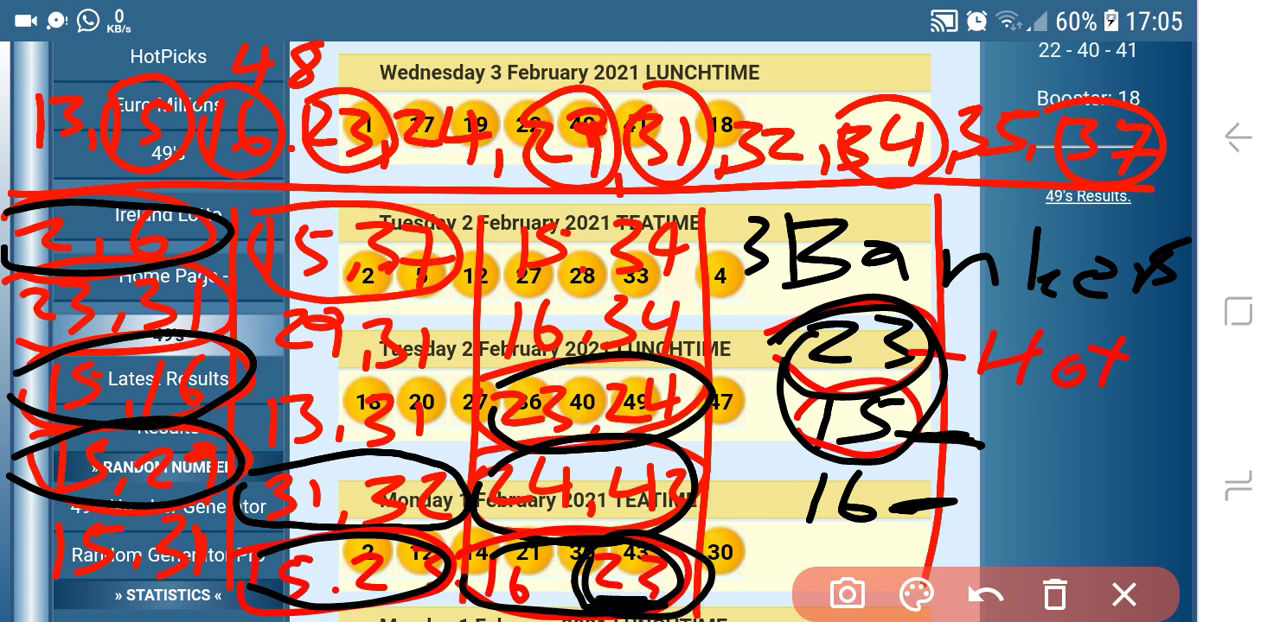
drag(440, 565, 345, 590)
drag(345, 590, 400, 532)
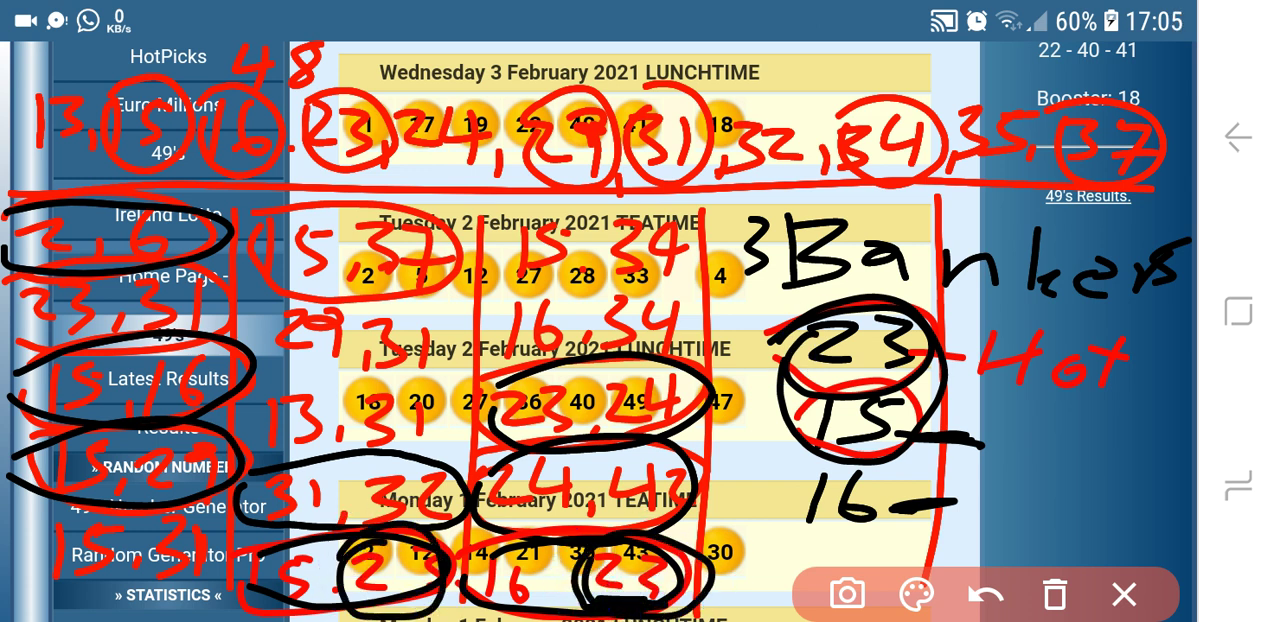
drag(318, 604, 232, 588)
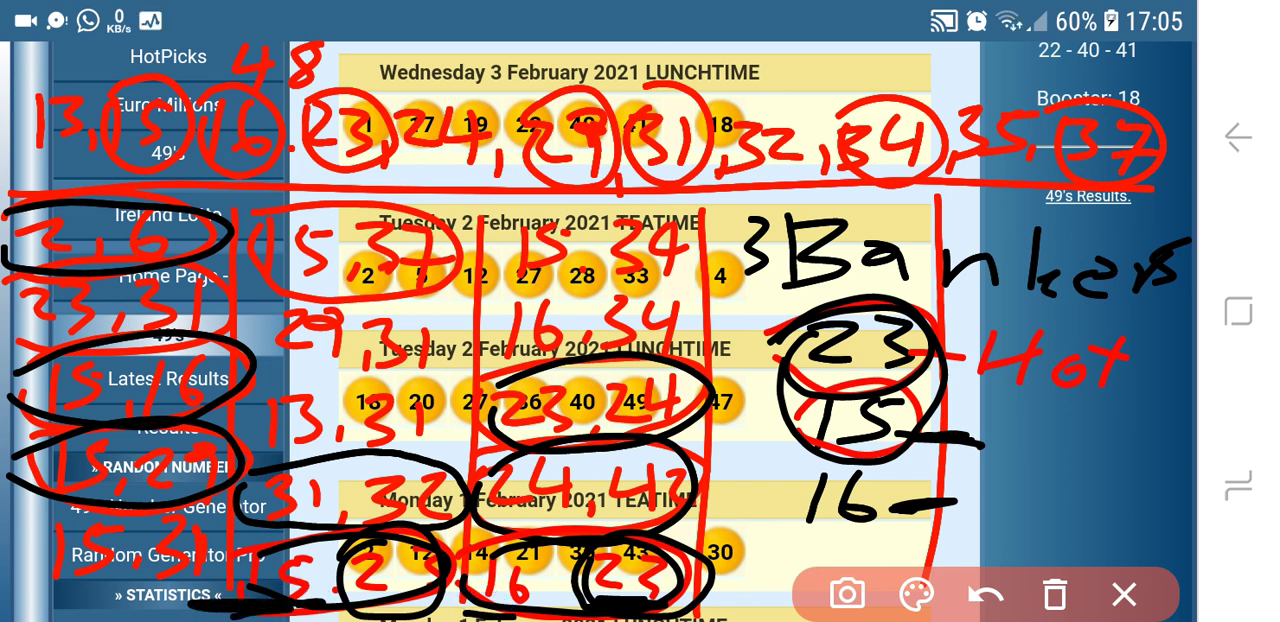
drag(8, 378, 36, 418)
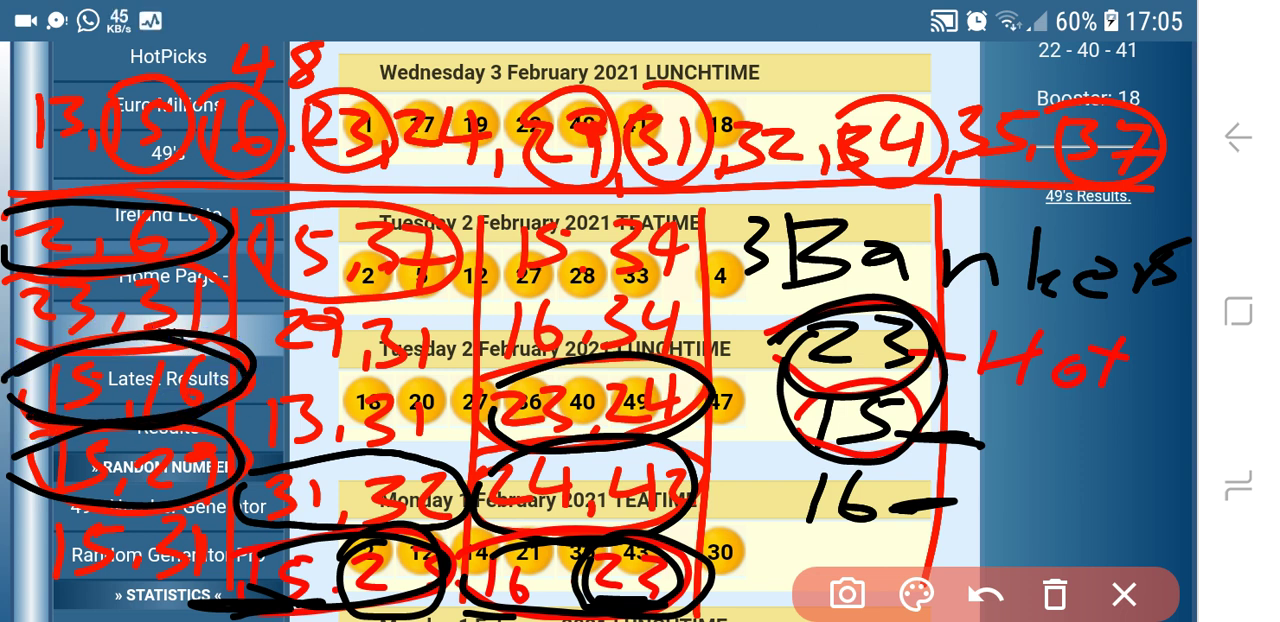
Circle the top-row picks 15, 16, 23, 29, 31, 34 and 37 in black.
click(96, 92)
mouse_move(96, 92)
mouse_down()
mouse_move(322, 88)
mouse_move(300, 150)
mouse_up()
drag(523, 86, 500, 143)
mouse_move(640, 95)
mouse_down()
mouse_move(708, 112)
mouse_move(640, 100)
mouse_up()
drag(908, 114, 840, 110)
mouse_move(1045, 95)
mouse_down()
mouse_move(1108, 88)
mouse_move(1088, 100)
mouse_up()
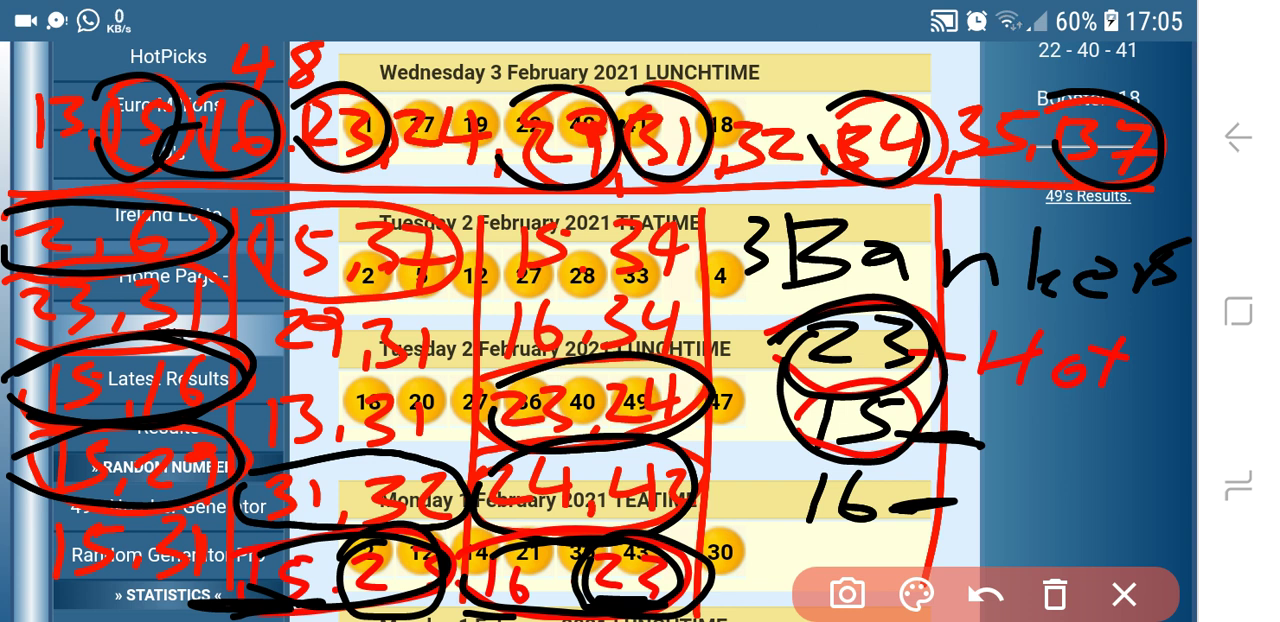
Exit the drawing overlay from its toolbar, clearing every handwritten note from the results page.
click(1124, 594)
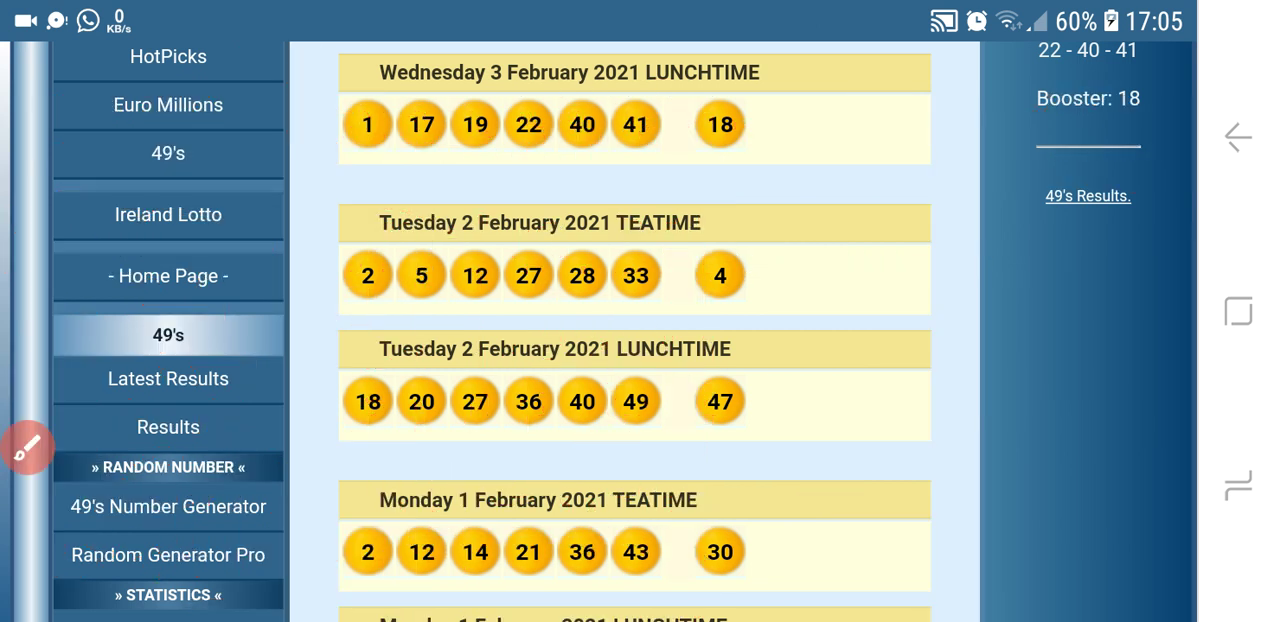